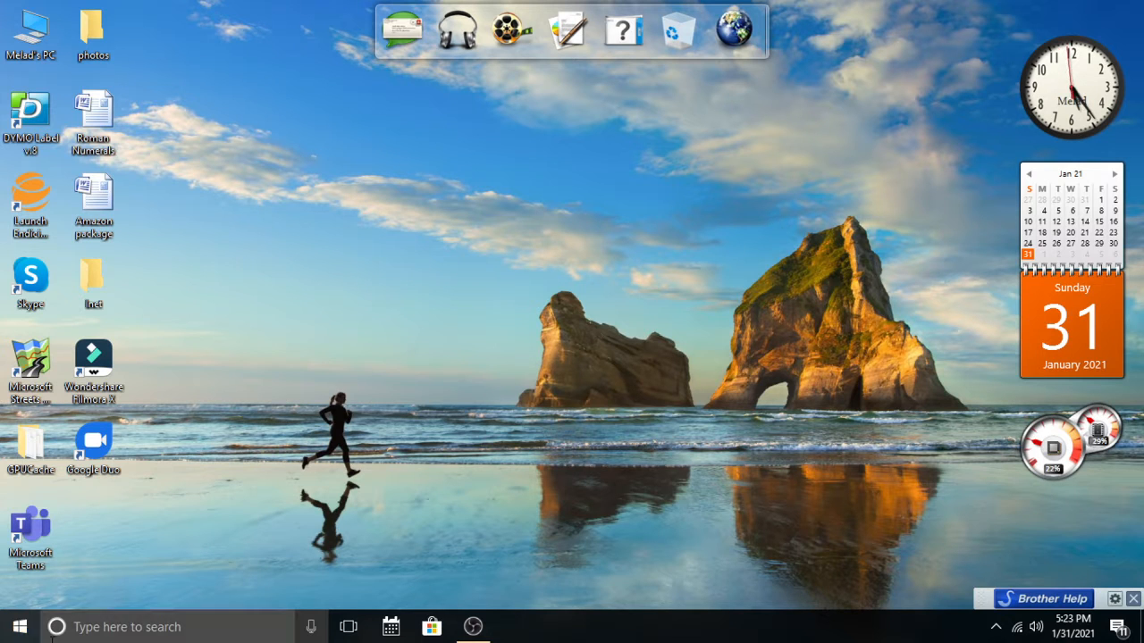
Search for and open the Snipping Tool, and move its window down over the wallpaper's sky
{"action": "left_click", "coordinate": [53, 630]}
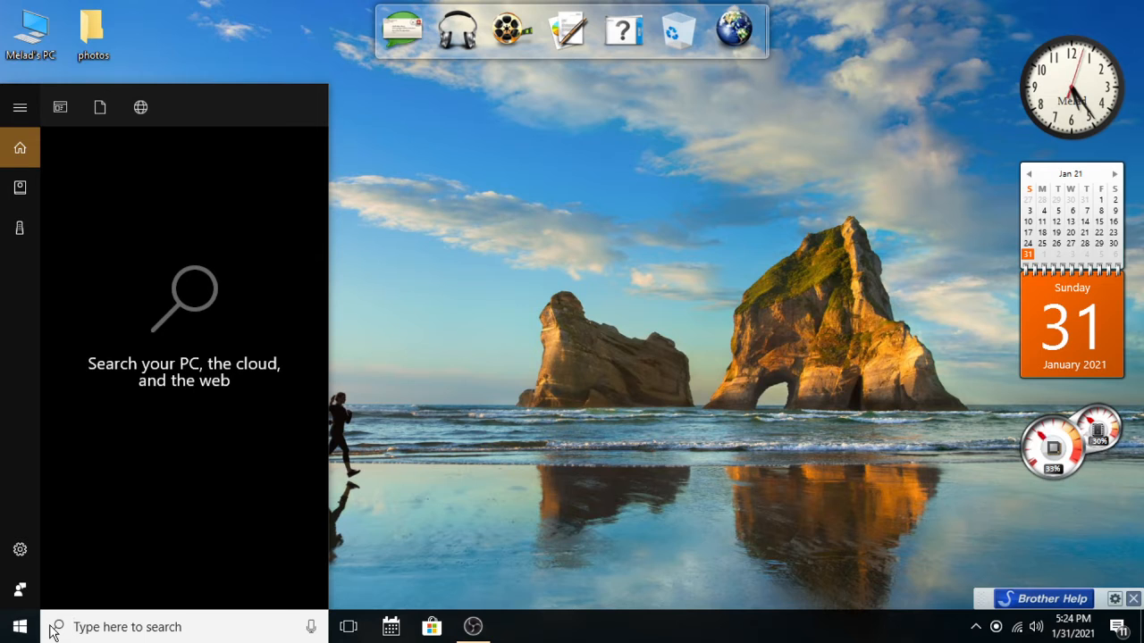
{"action": "type", "text": "sn"}
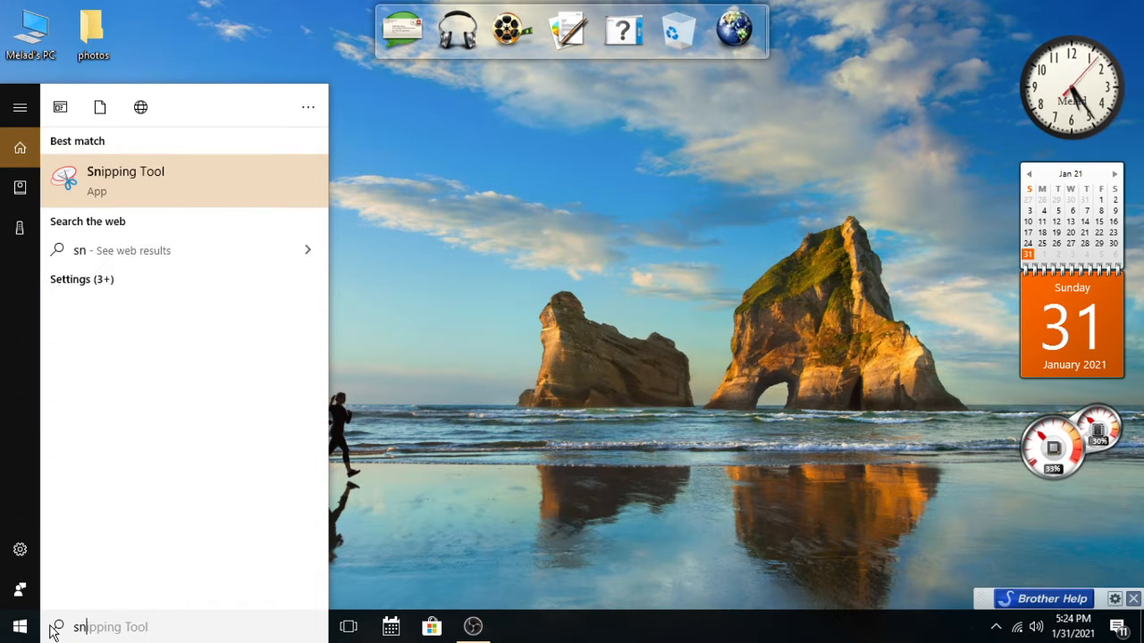
{"action": "type", "text": "i"}
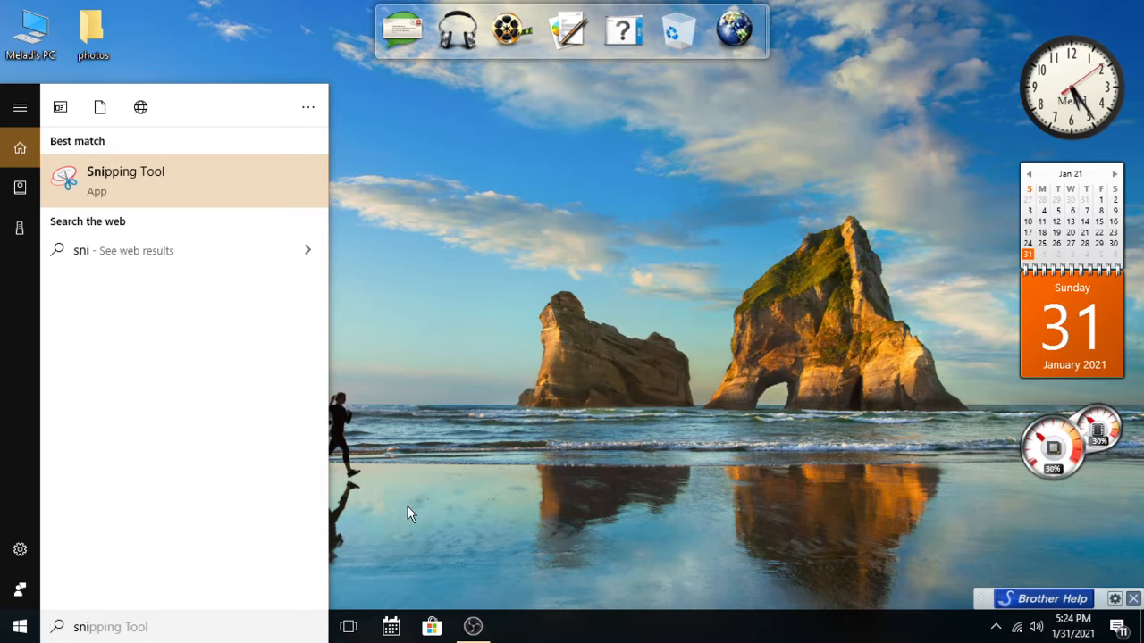
{"action": "left_click", "coordinate": [240, 197]}
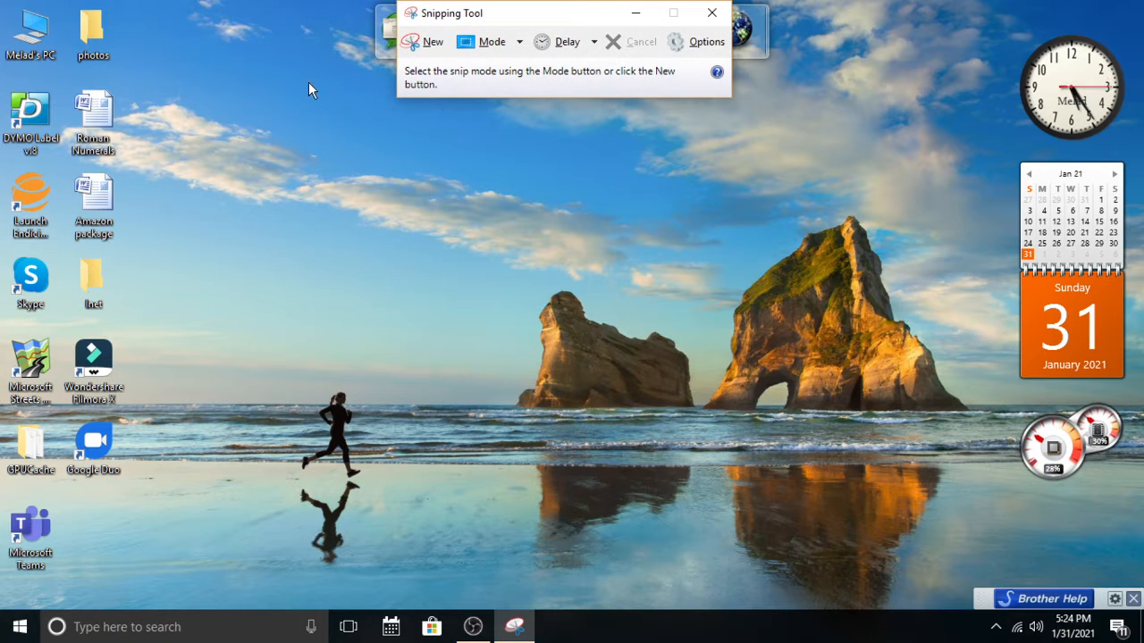
{"action": "left_click_drag", "start_coordinate": [554, 18], "coordinate": [563, 149]}
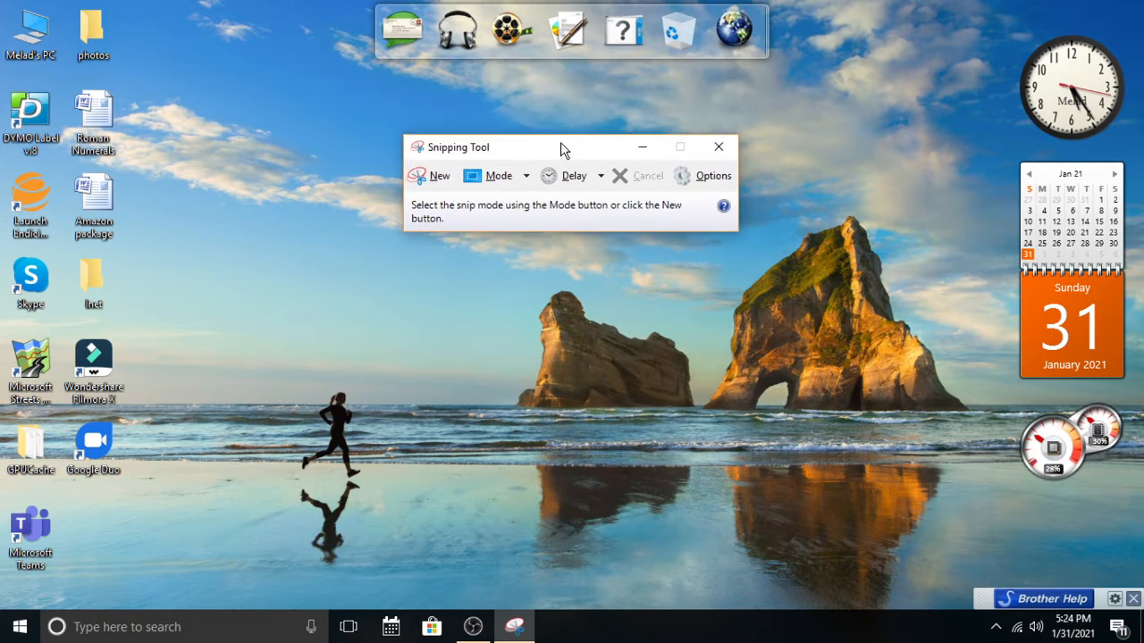
Capture a rectangular snip of the runner and the rocks on the wallpaper, and close it without saving
{"action": "left_click", "coordinate": [434, 179]}
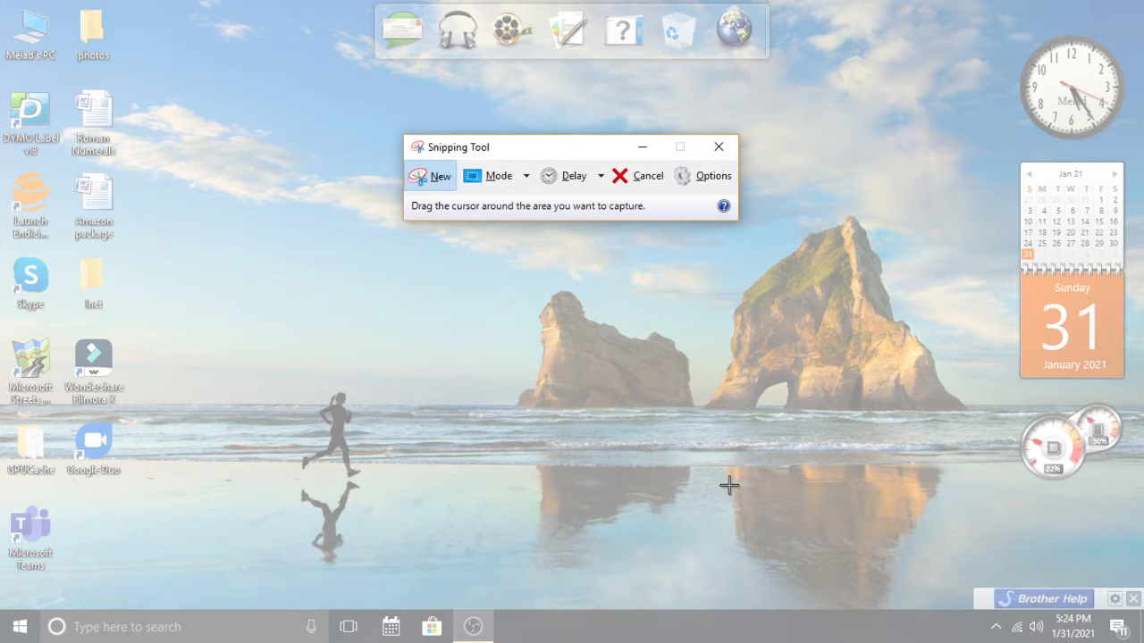
{"action": "left_click_drag", "start_coordinate": [894, 568], "coordinate": [298, 140]}
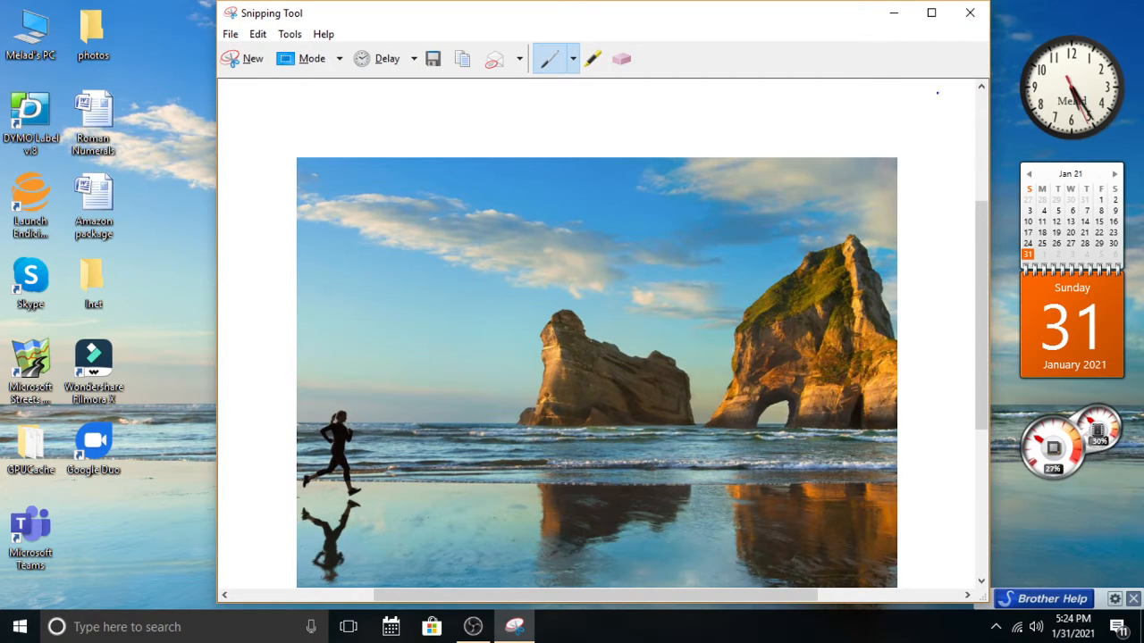
{"action": "left_click", "coordinate": [971, 16]}
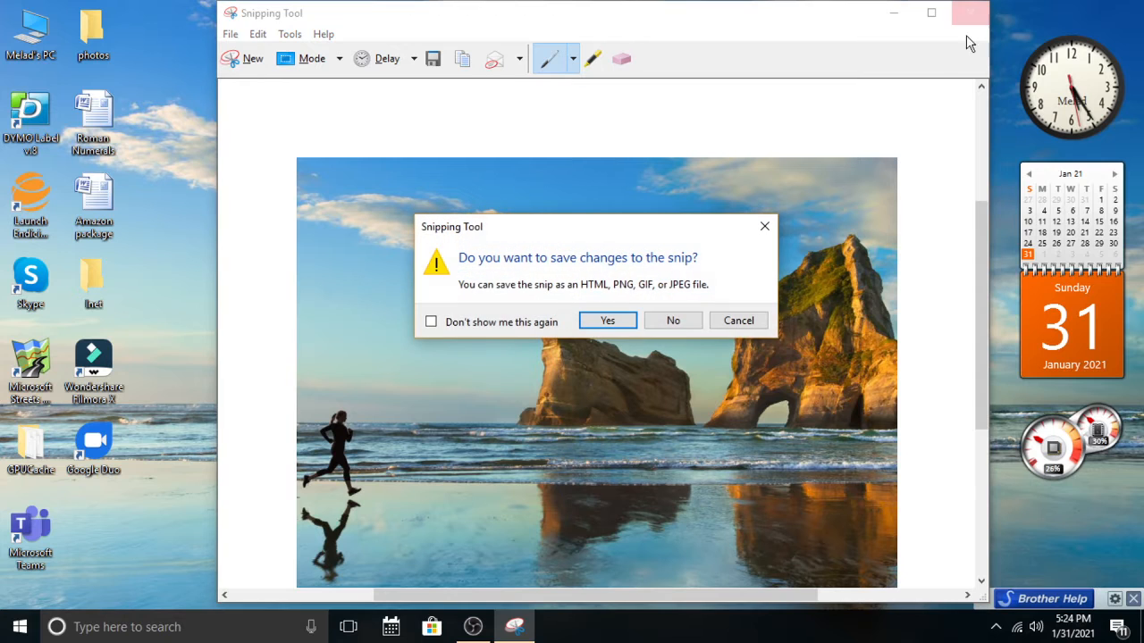
{"action": "left_click", "coordinate": [673, 321]}
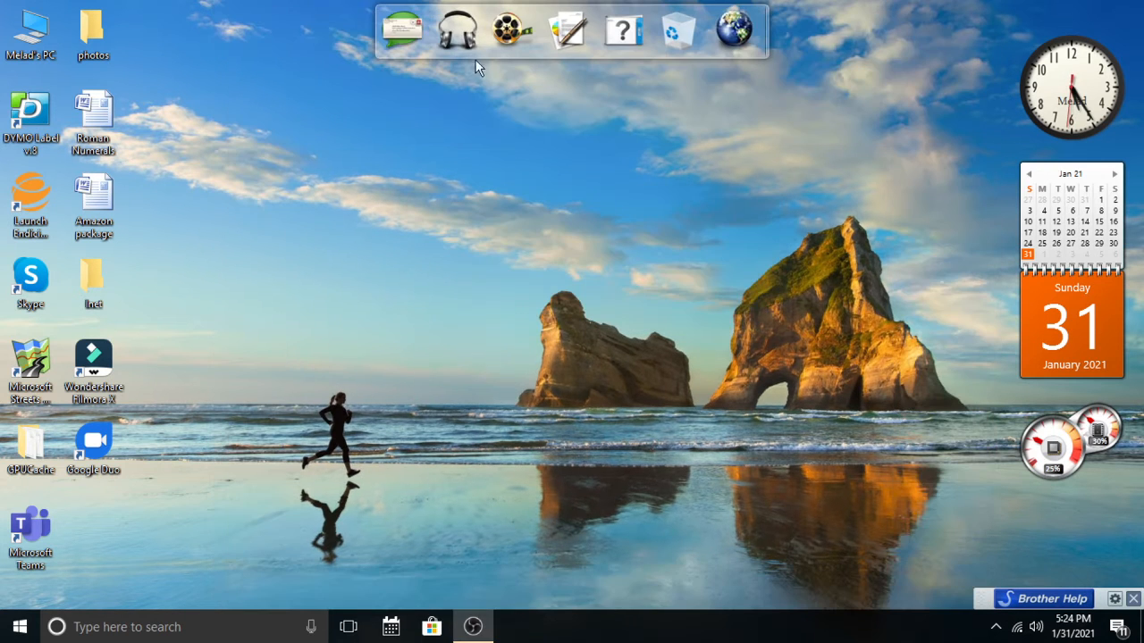
Reopen the Snipping Tool and capture the entire desktop as a full-screen snip
{"action": "left_click", "coordinate": [121, 629]}
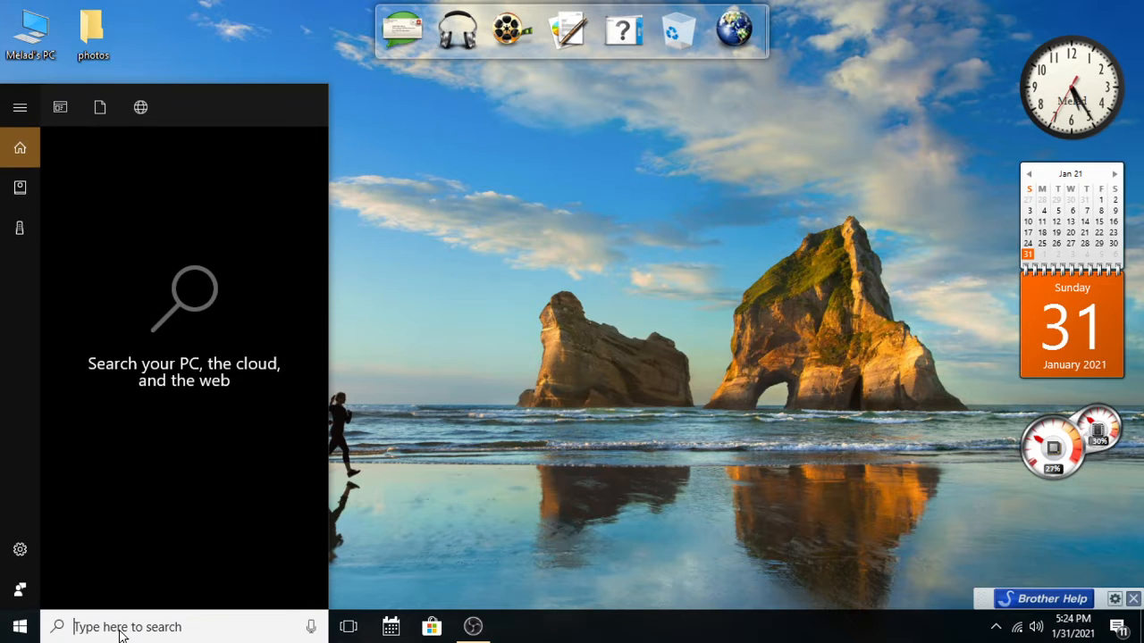
{"action": "left_click", "coordinate": [16, 630]}
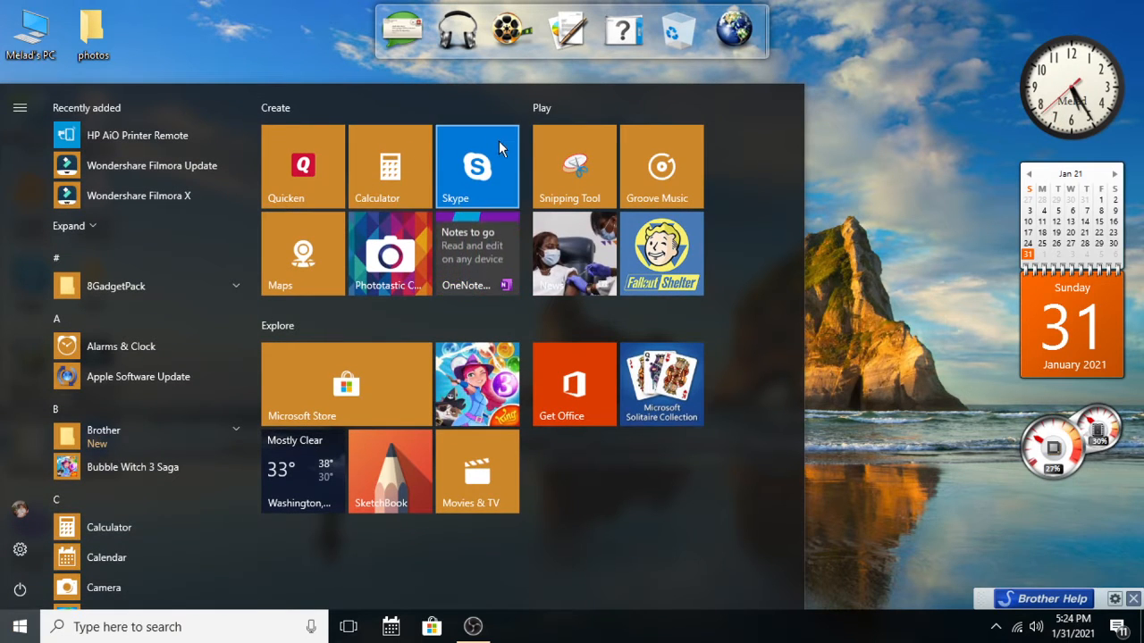
{"action": "left_click", "coordinate": [571, 180]}
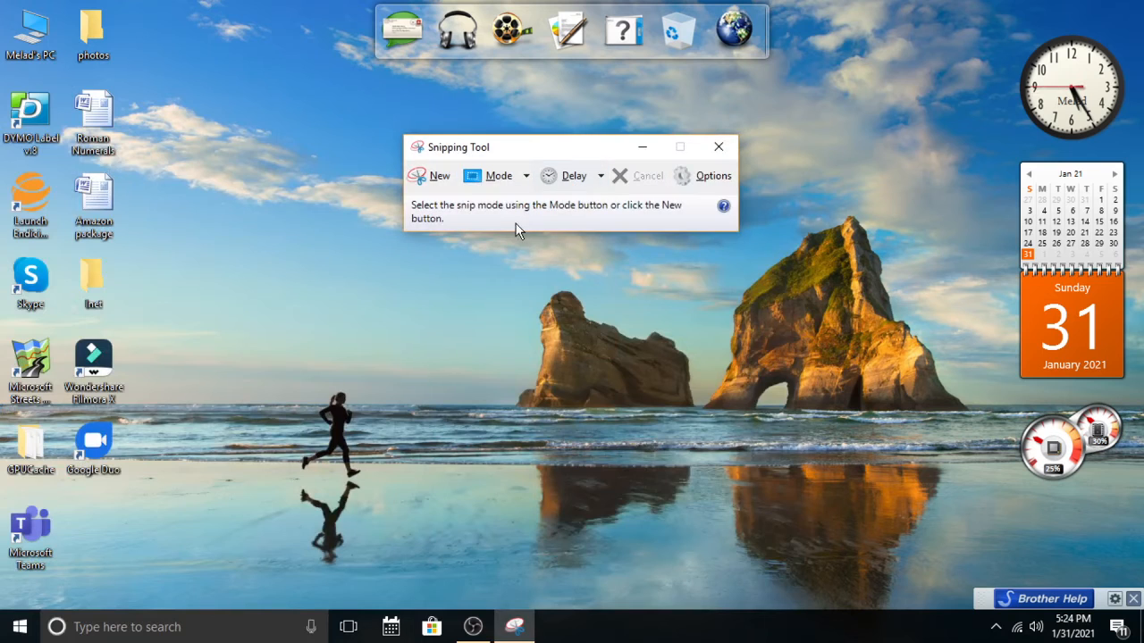
{"action": "left_click", "coordinate": [483, 178]}
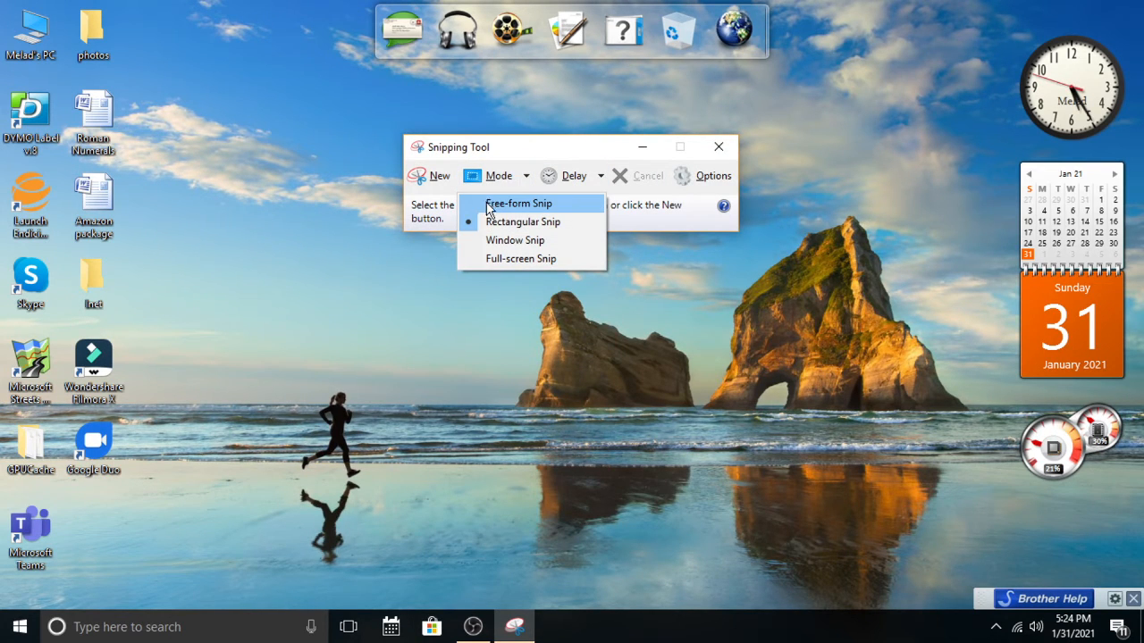
{"action": "left_click", "coordinate": [518, 258]}
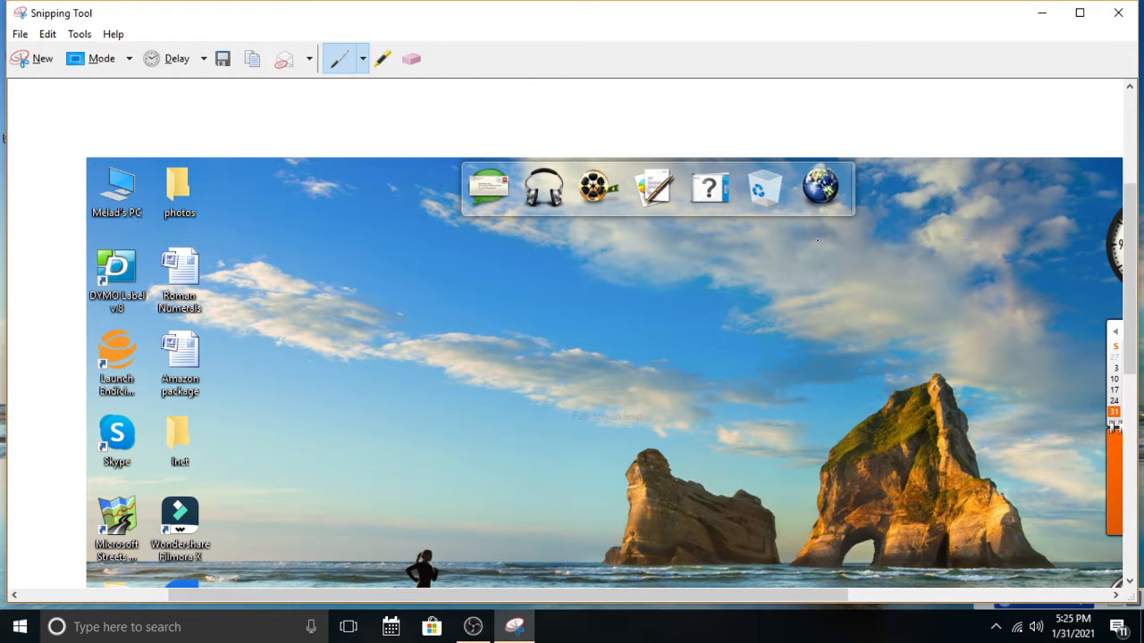
{"action": "right_click", "coordinate": [777, 206]}
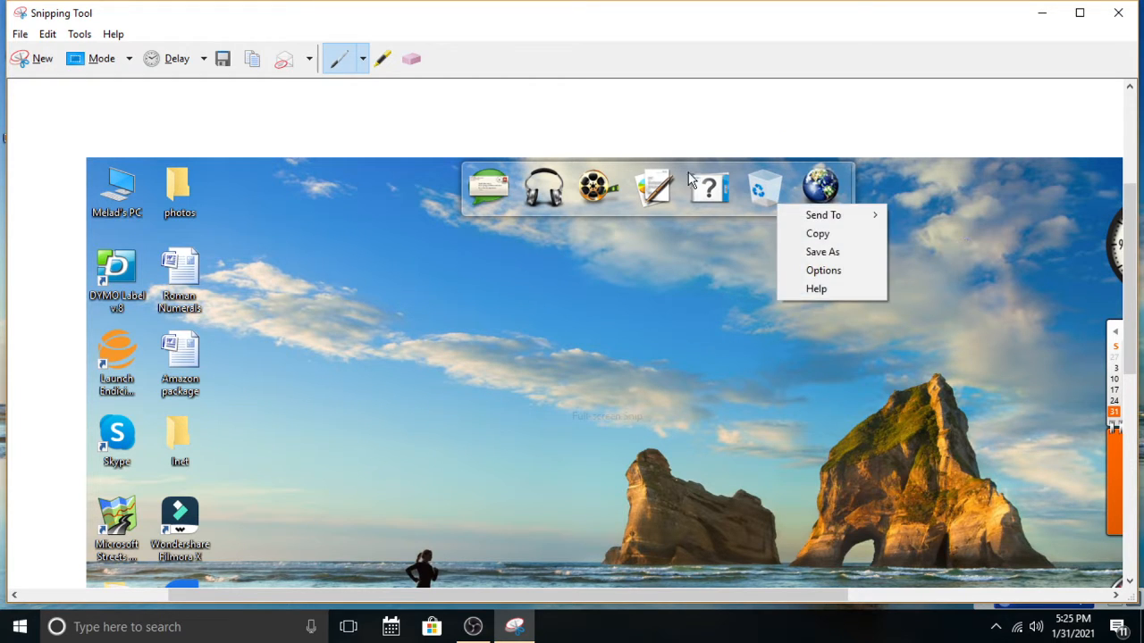
{"action": "left_click", "coordinate": [599, 604]}
{"action": "left_click_drag", "start_coordinate": [599, 604], "coordinate": [547, 617]}
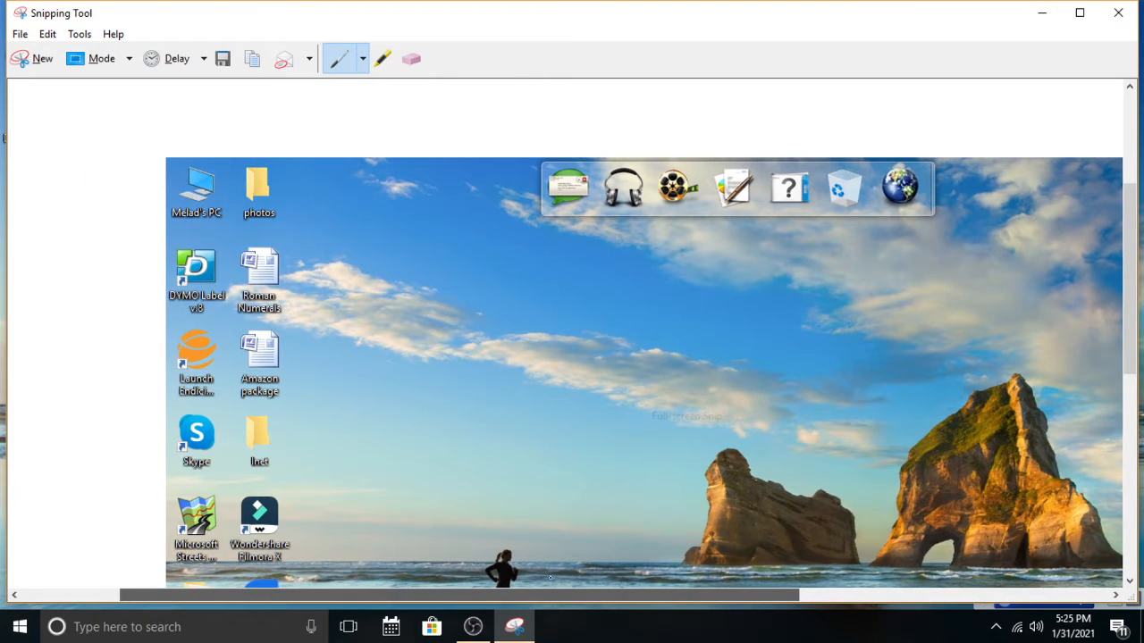
Close the full-screen snip, saving it as a PNG named "Desktop snip" in the 2014-06 folder of Pictures
{"action": "left_click", "coordinate": [1114, 23]}
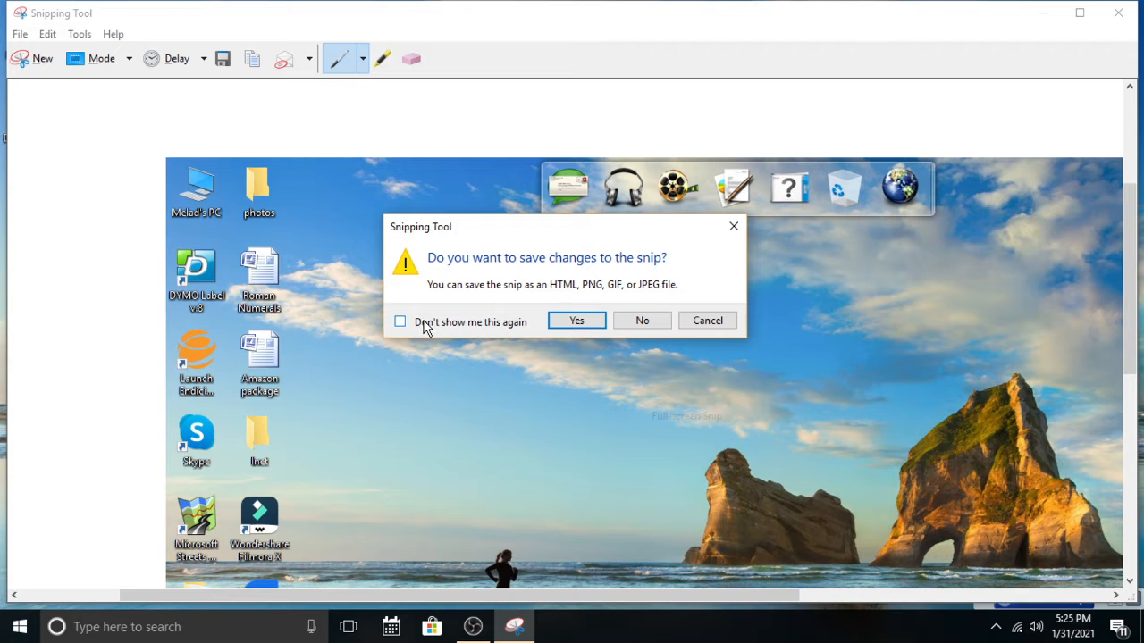
{"action": "left_click", "coordinate": [573, 322]}
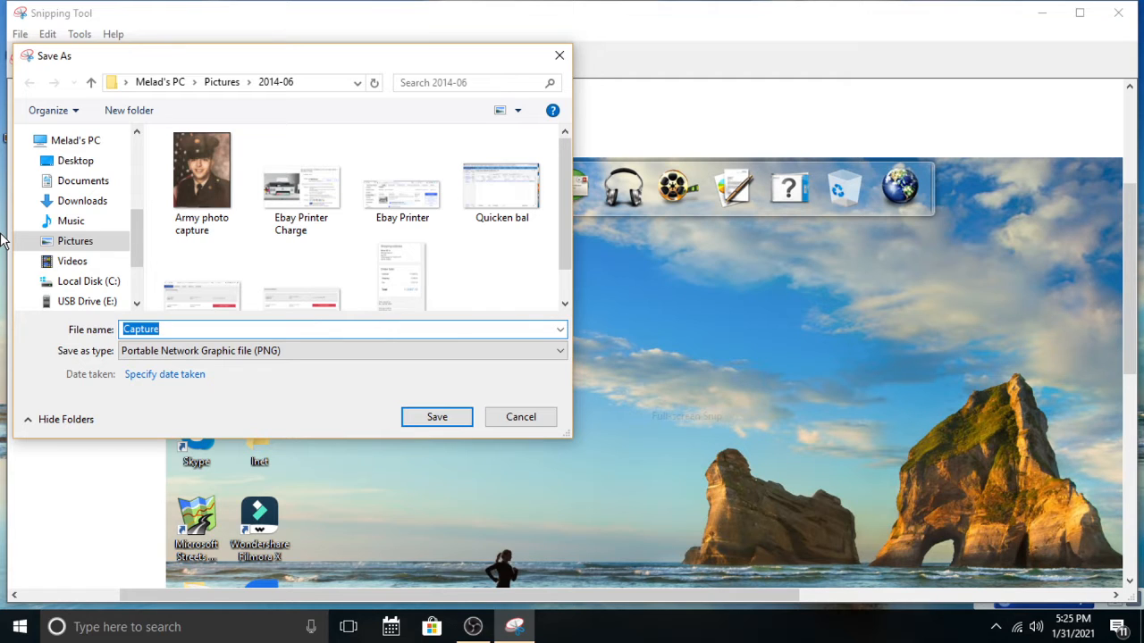
{"action": "type", "text": "Desktop snip"}
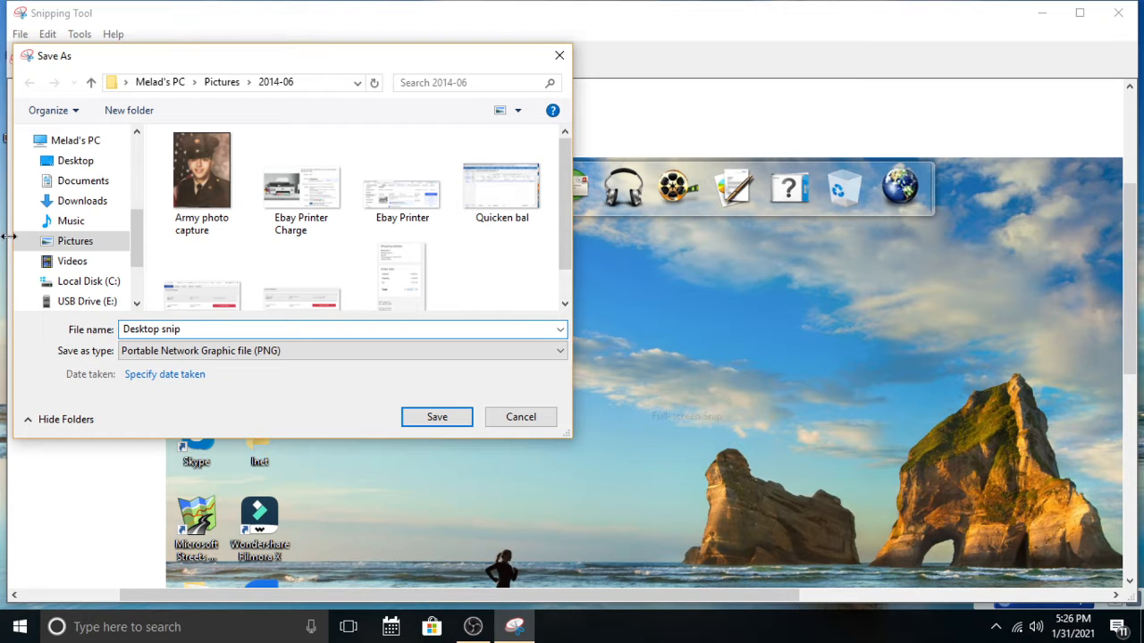
{"action": "mouse_move", "coordinate": [472, 8]}
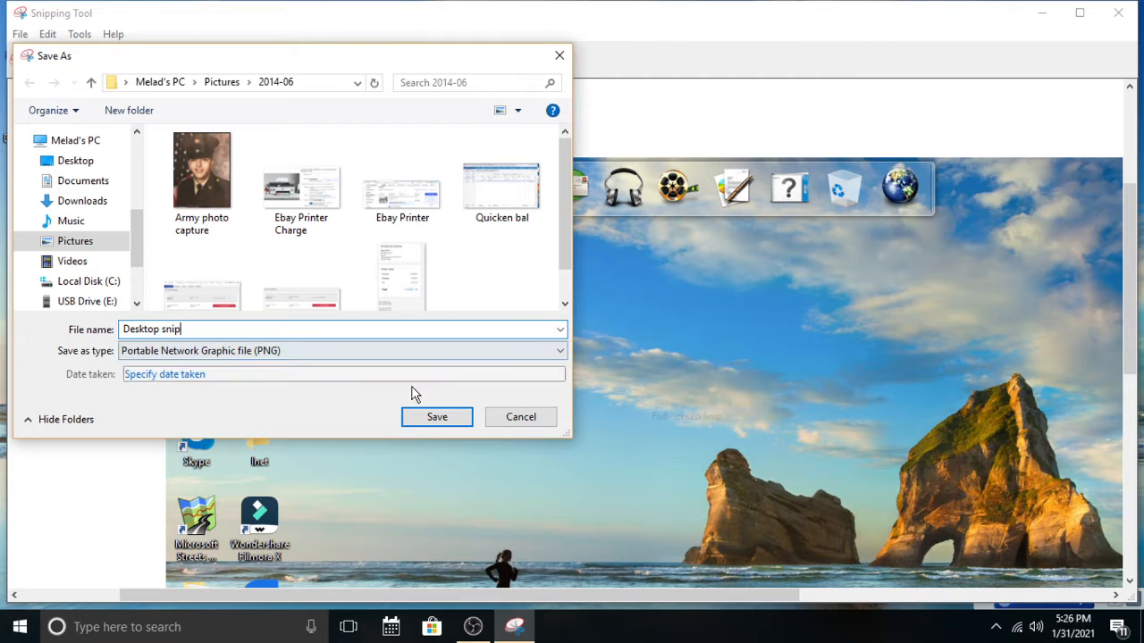
{"action": "left_click", "coordinate": [437, 417]}
{"action": "key", "text": "alt+F4"}
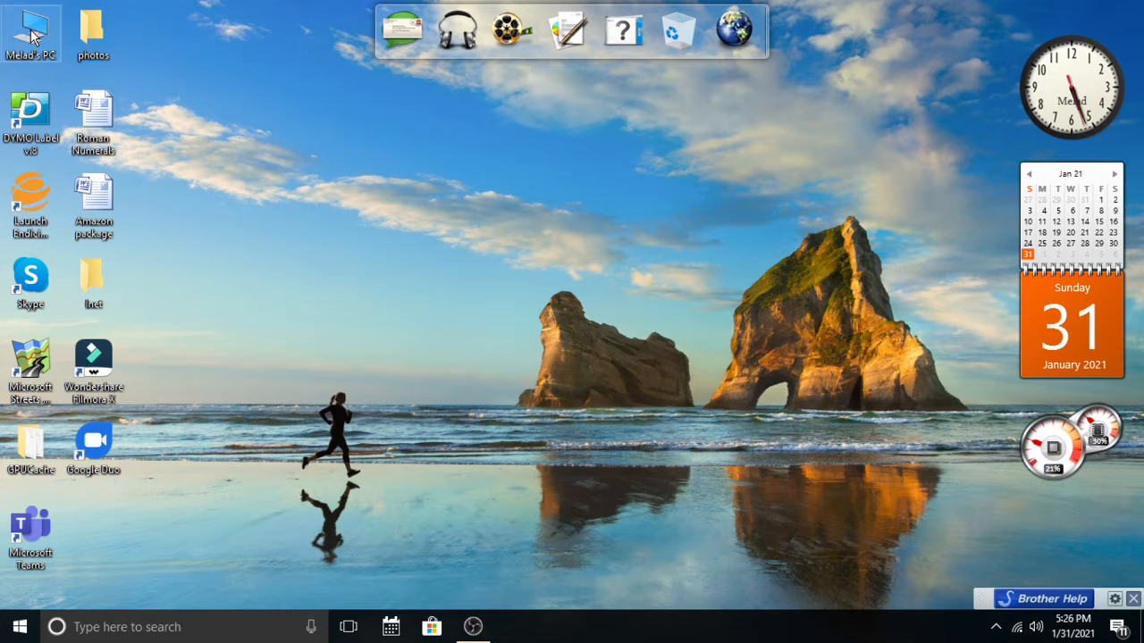
Open the computer's file browser from the desktop and go to the Pictures folder
{"action": "right_click", "coordinate": [32, 35]}
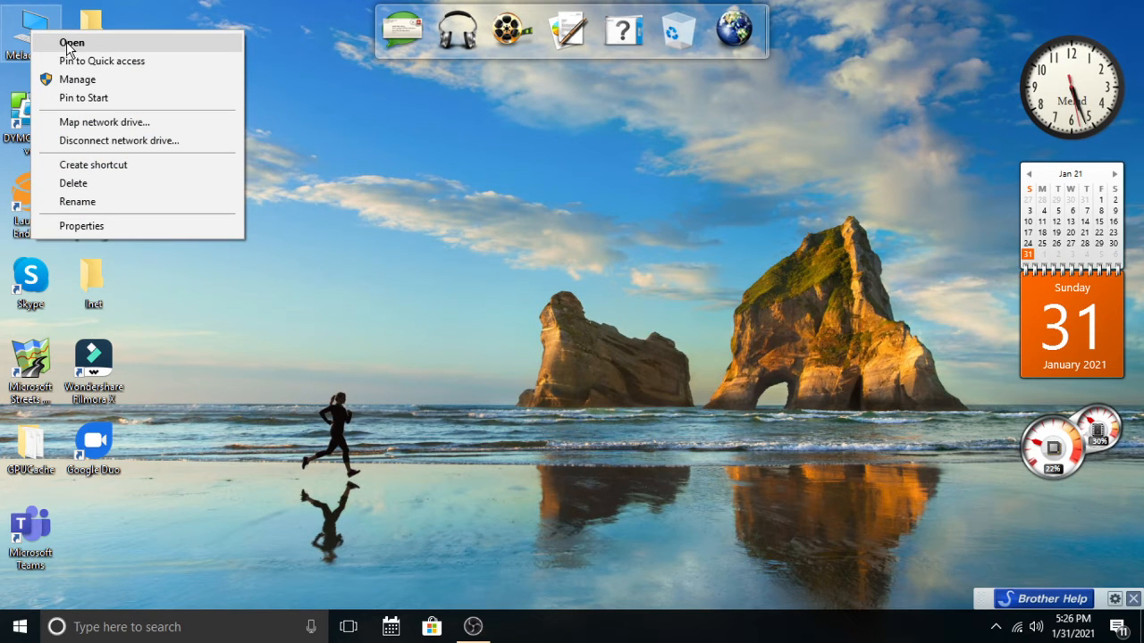
{"action": "left_click", "coordinate": [68, 45]}
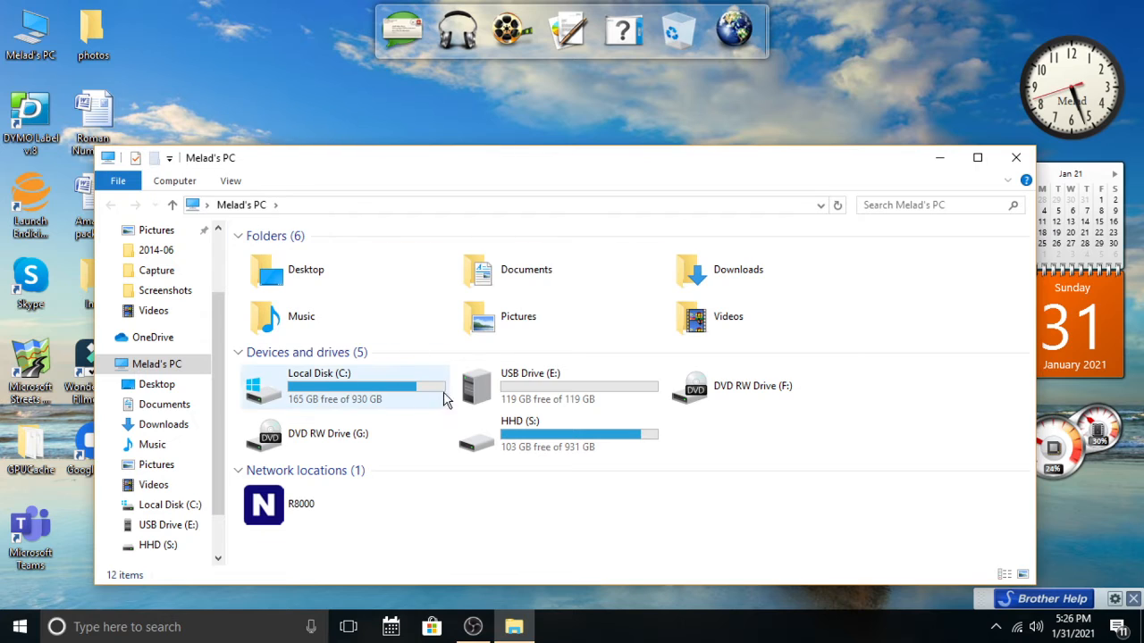
{"action": "double_click", "coordinate": [738, 324]}
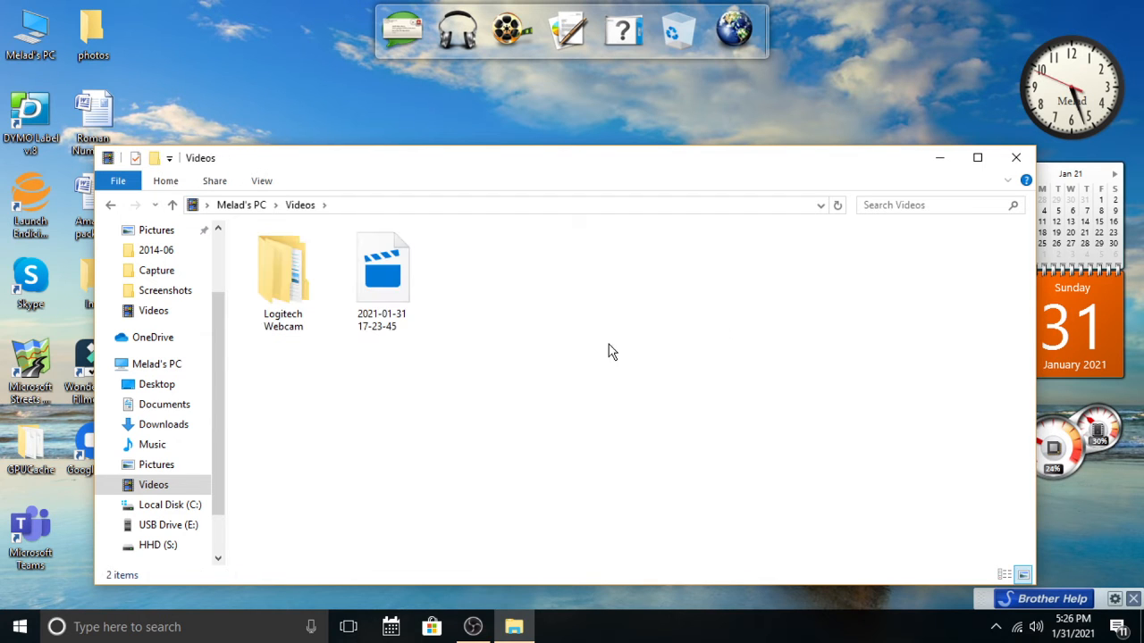
{"action": "left_click", "coordinate": [111, 205]}
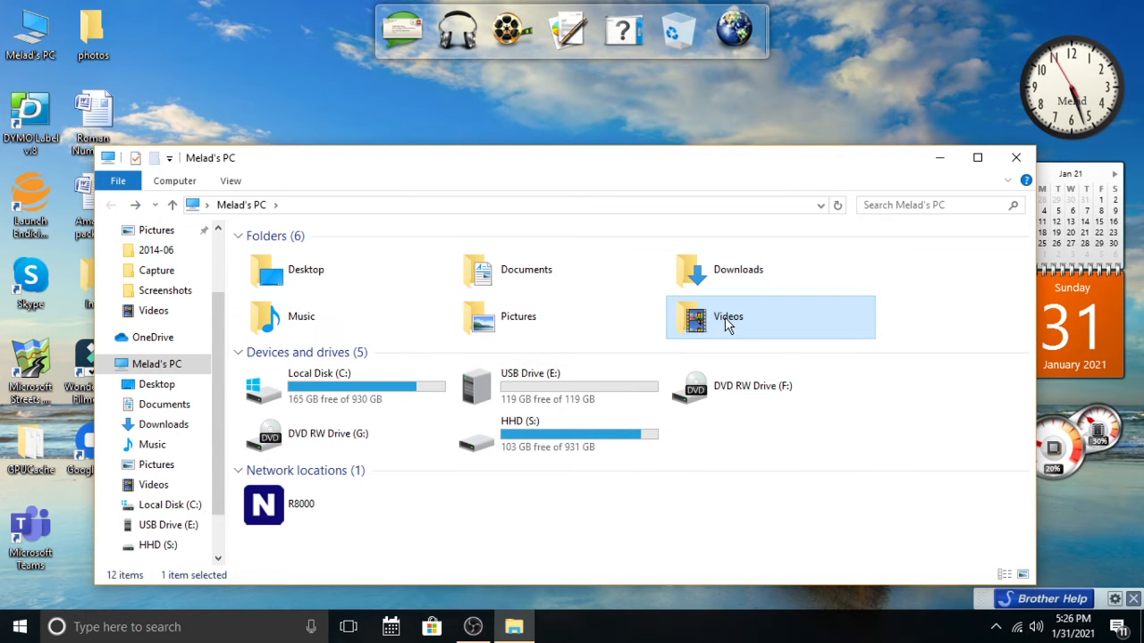
{"action": "double_click", "coordinate": [574, 328]}
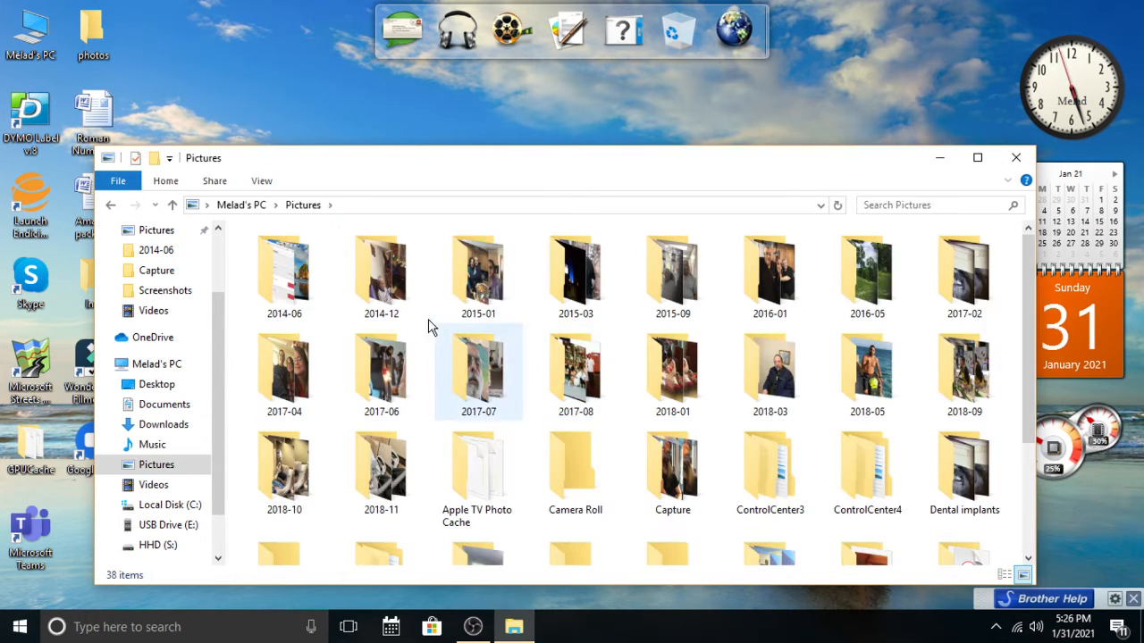
Open the Desktop snip image from the 2014-06 folder in Photos and maximize the viewer window
{"action": "left_click", "coordinate": [286, 284]}
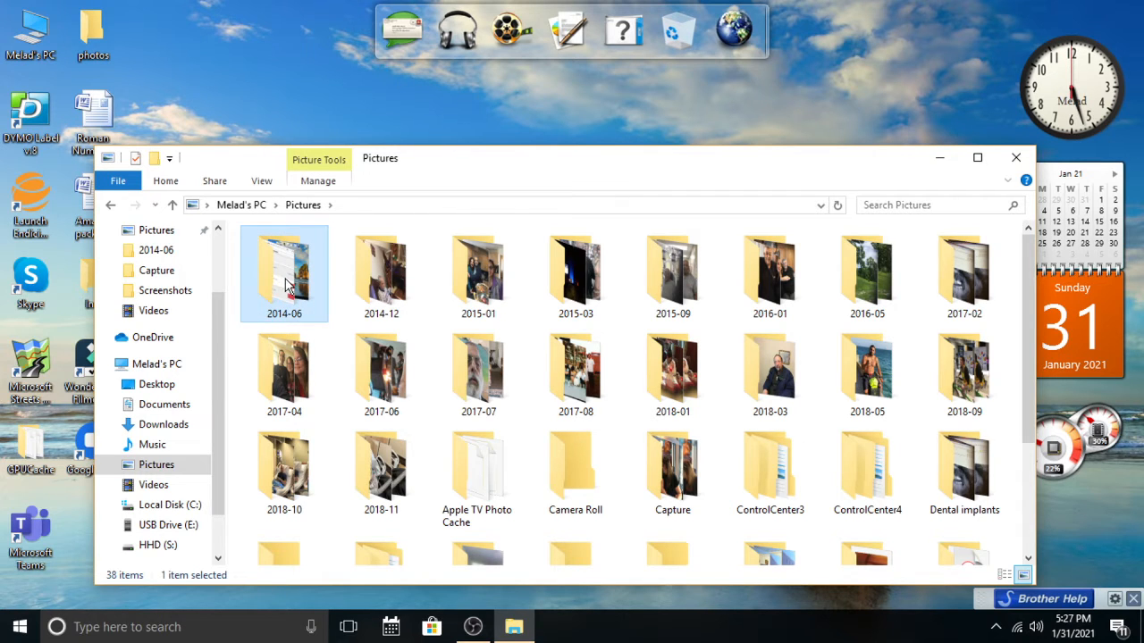
{"action": "double_click", "coordinate": [284, 282]}
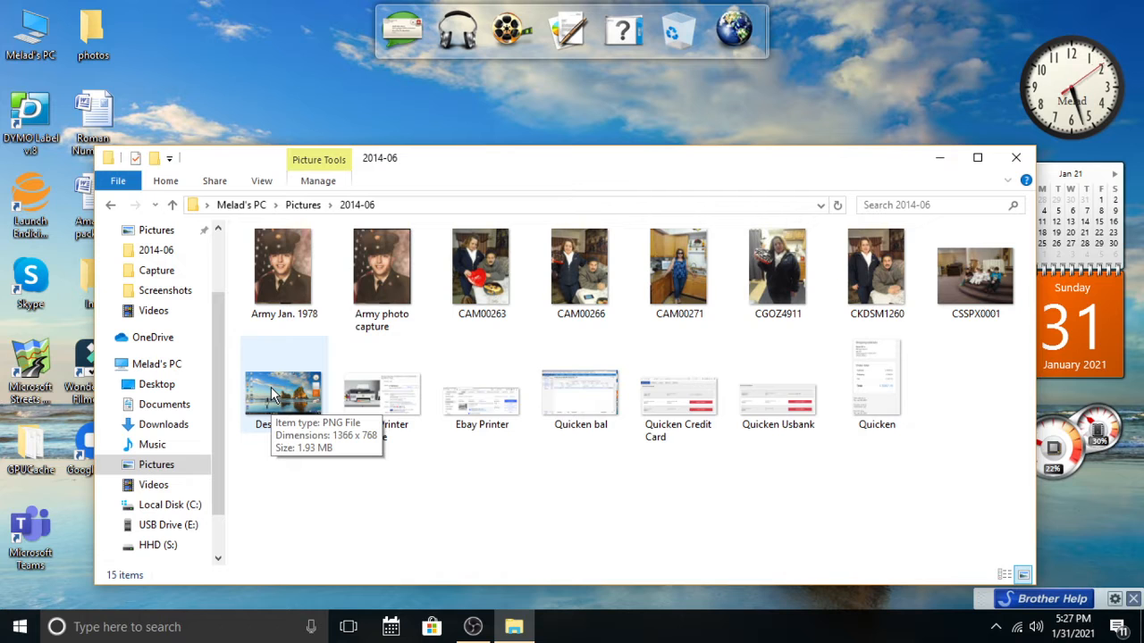
{"action": "double_click", "coordinate": [286, 409]}
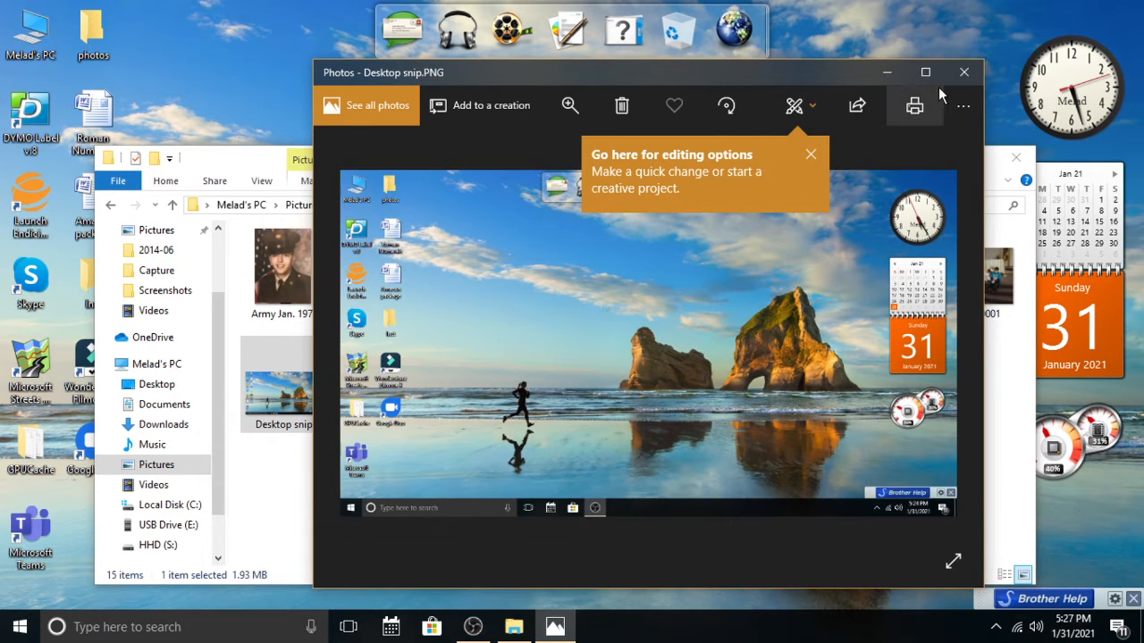
{"action": "left_click", "coordinate": [924, 75]}
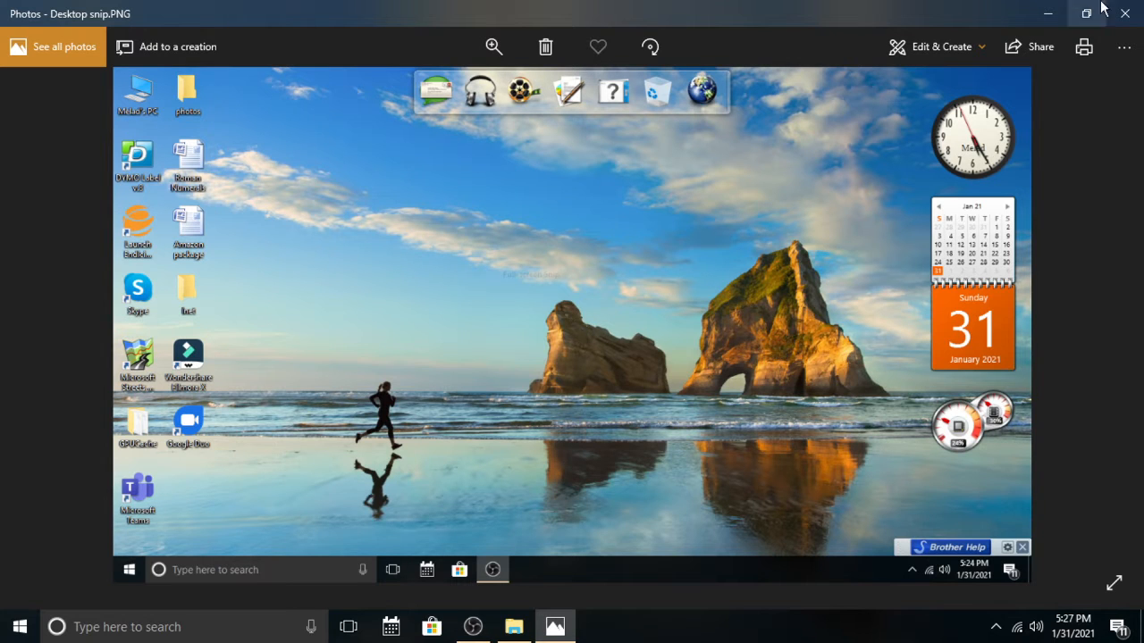
Examine the edit-and-create options and the sharing targets available for the Desktop snip image
{"action": "left_click", "coordinate": [962, 50]}
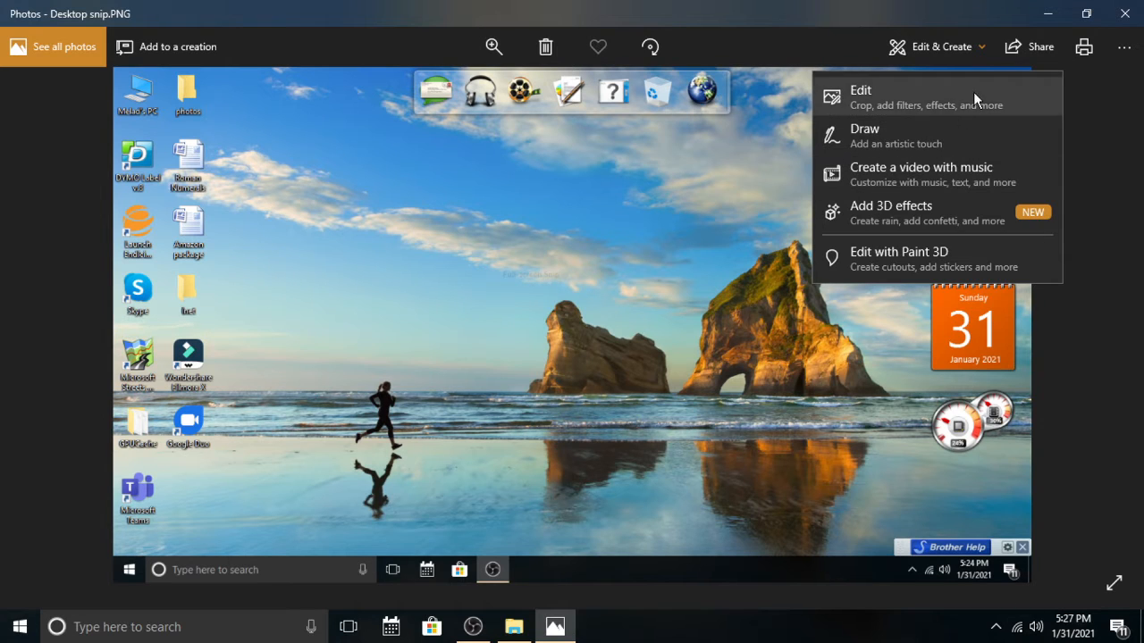
{"action": "left_click", "coordinate": [1050, 47]}
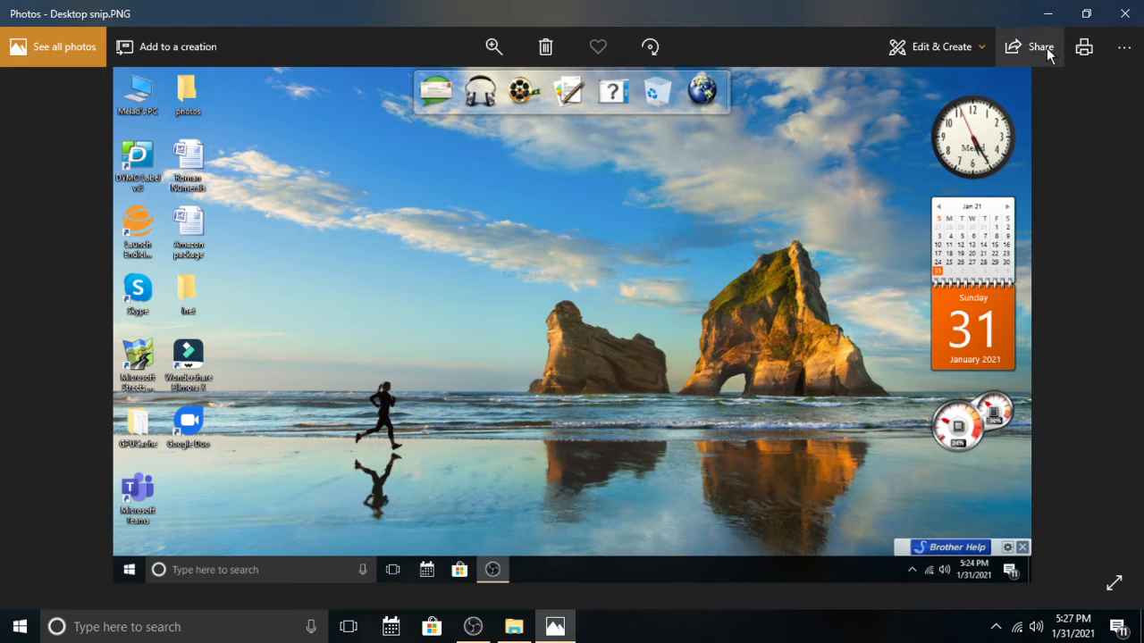
{"action": "left_click", "coordinate": [1047, 49]}
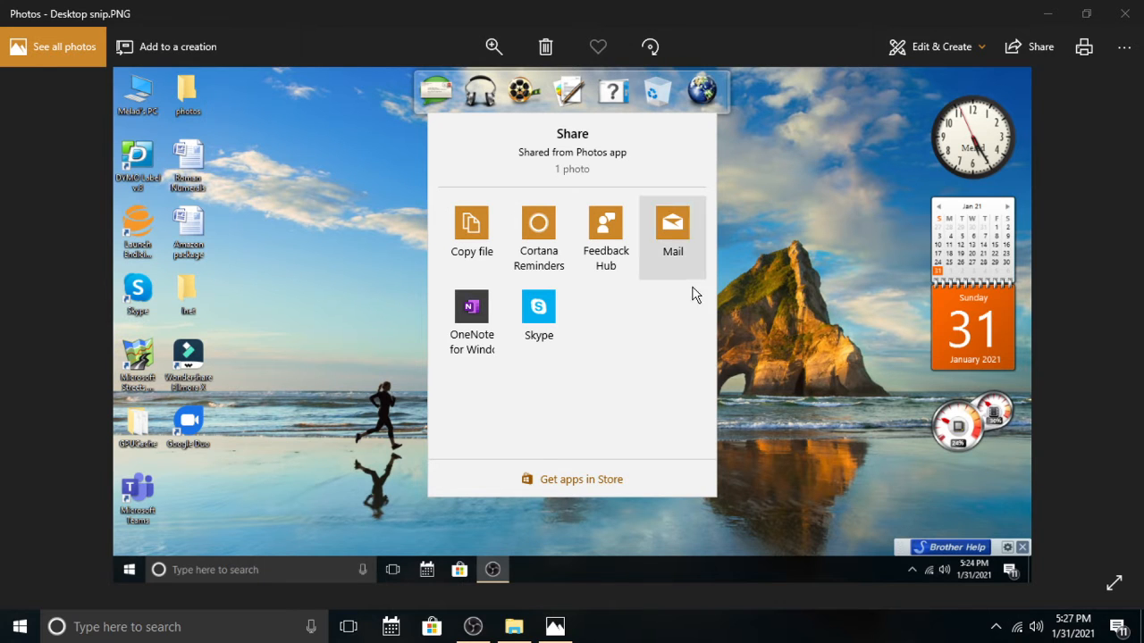
{"action": "left_click", "coordinate": [852, 304]}
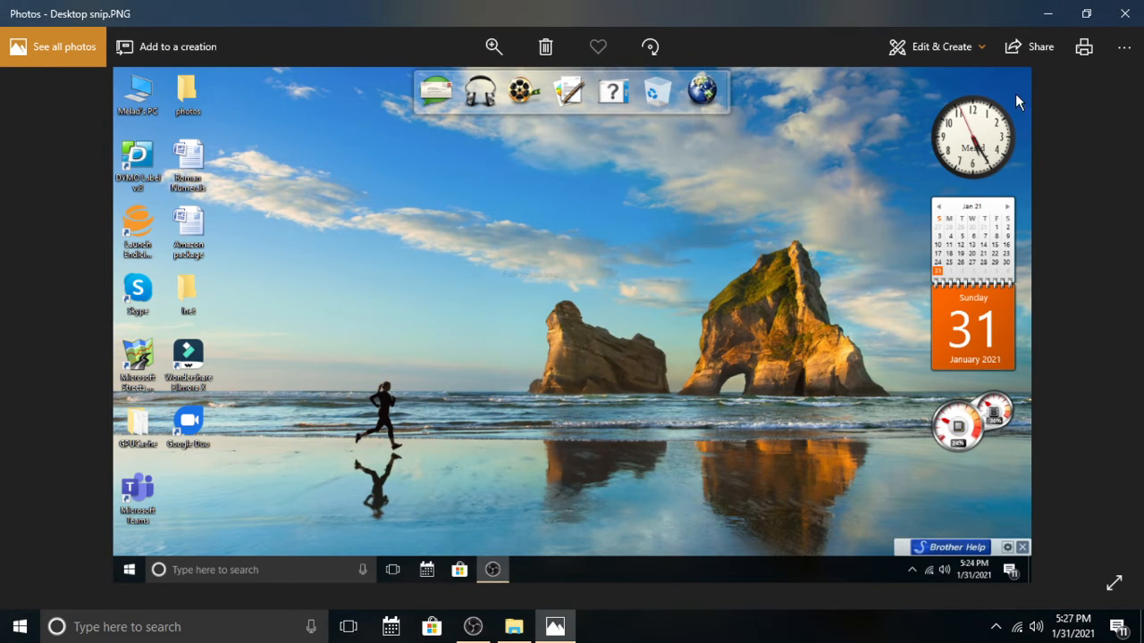
Examine the print settings for the Desktop snip image, then close the image viewer
{"action": "left_click", "coordinate": [1082, 51]}
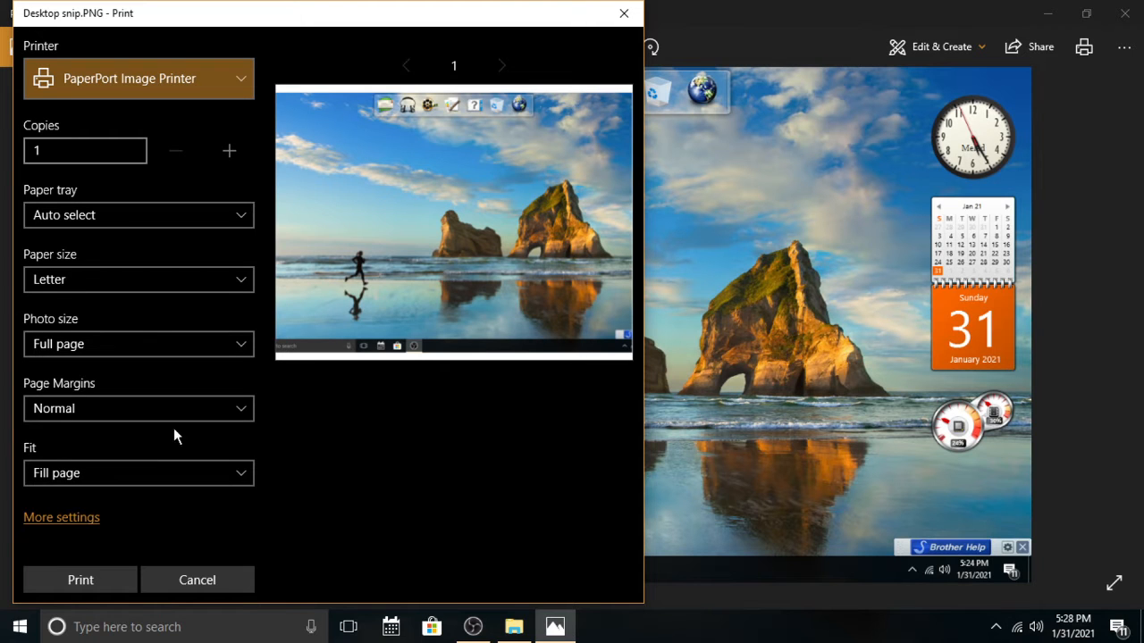
{"action": "left_click", "coordinate": [625, 14]}
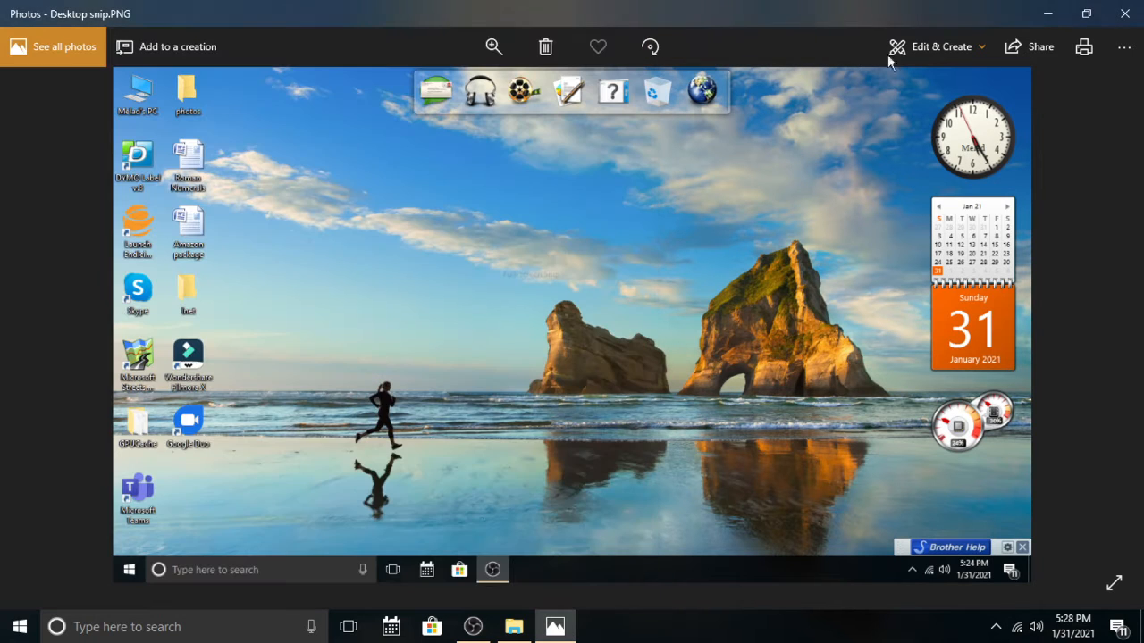
{"action": "left_click", "coordinate": [1124, 14]}
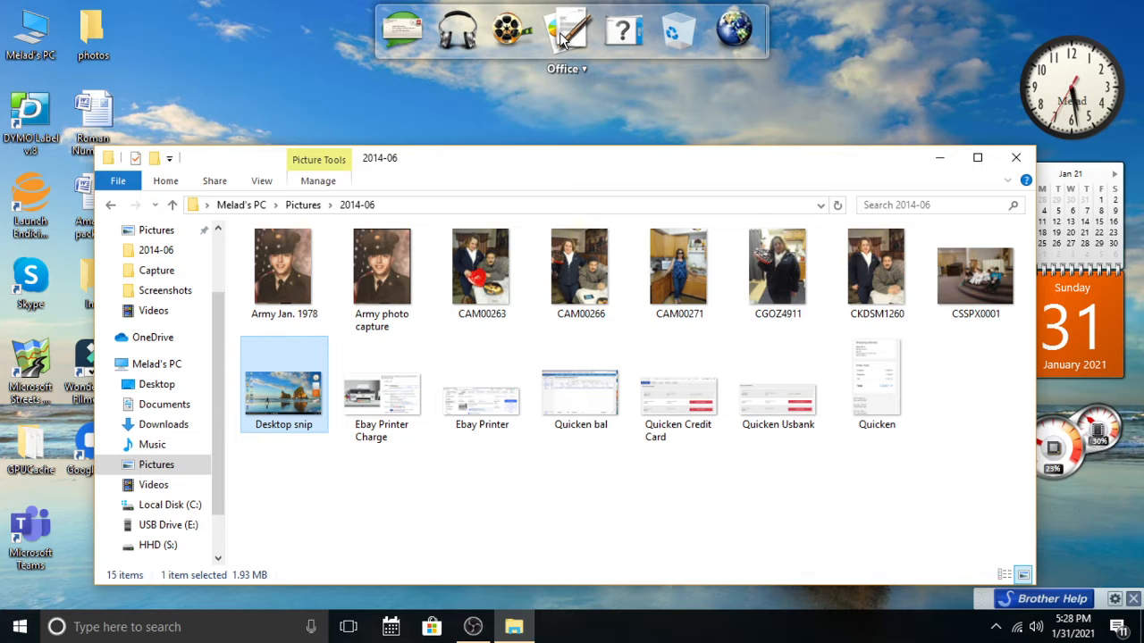
{"action": "double_click", "coordinate": [306, 363]}
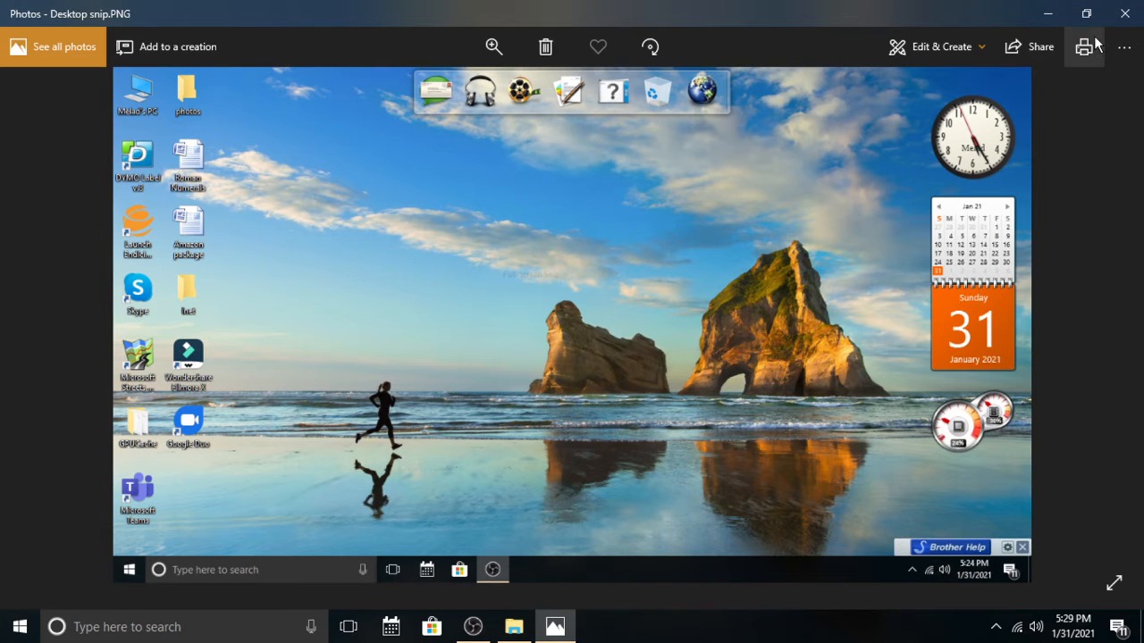
{"action": "left_click", "coordinate": [1124, 14]}
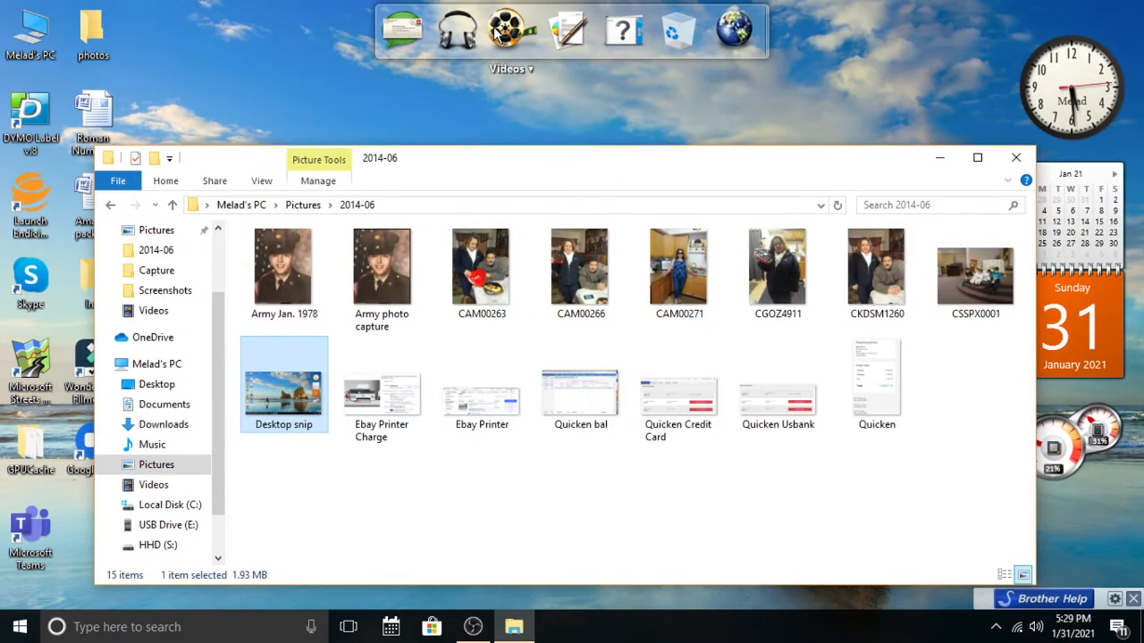
Open Microsoft Word from the desktop's Office shortcuts and maximize the blank document window
{"action": "left_click", "coordinate": [572, 34]}
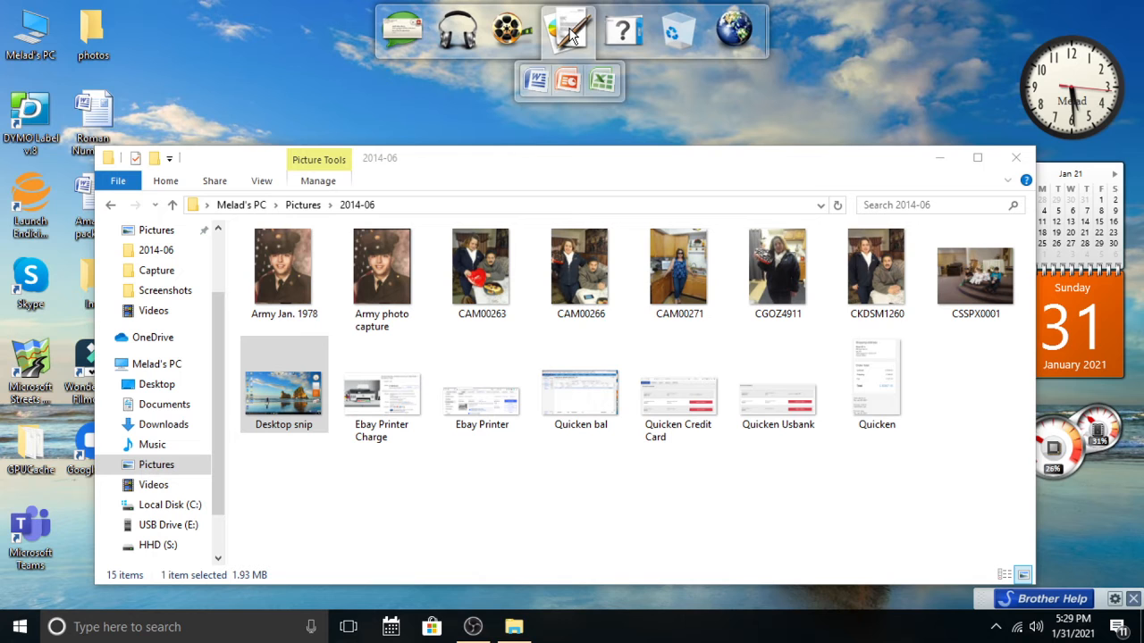
{"action": "left_click", "coordinate": [537, 81]}
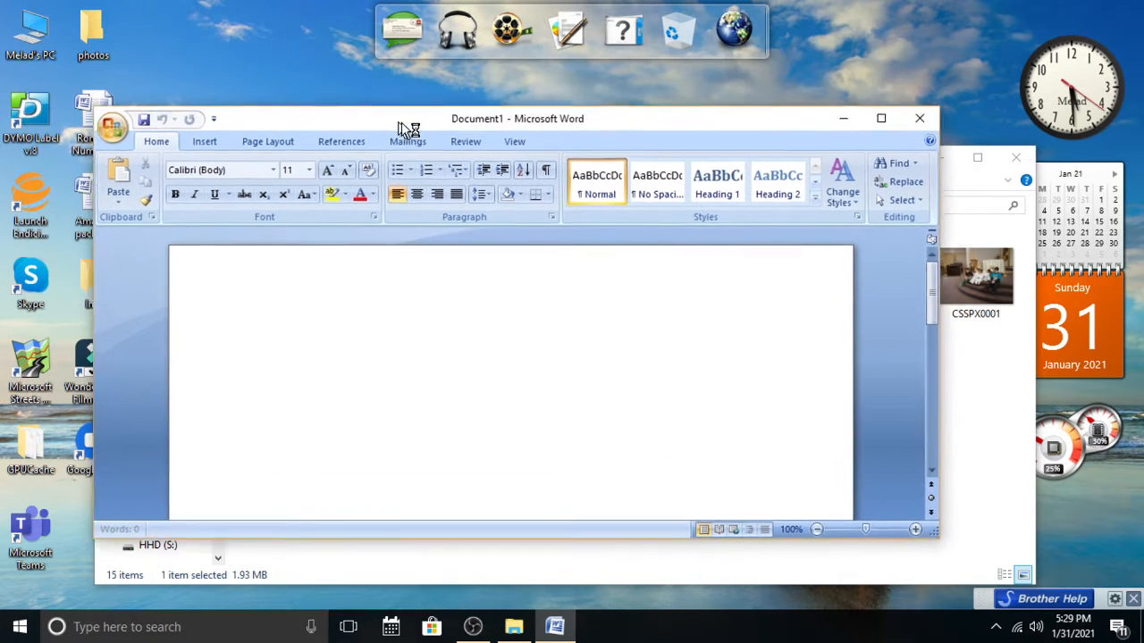
{"action": "left_click", "coordinate": [903, 130]}
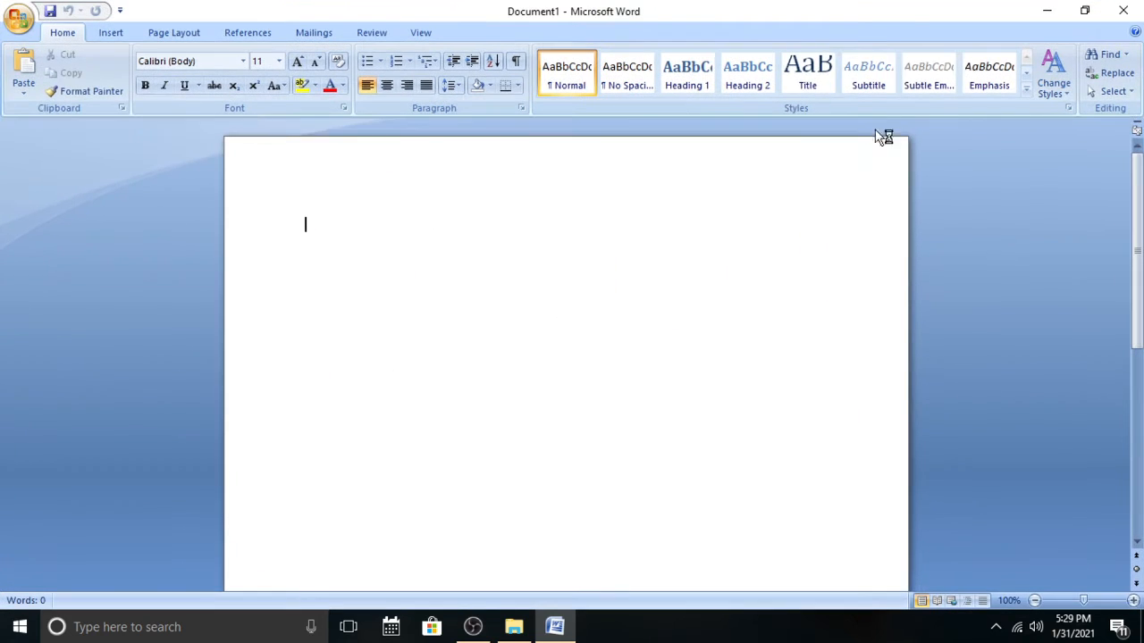
Paste the copied desktop snip into the blank document
{"action": "left_click", "coordinate": [109, 34]}
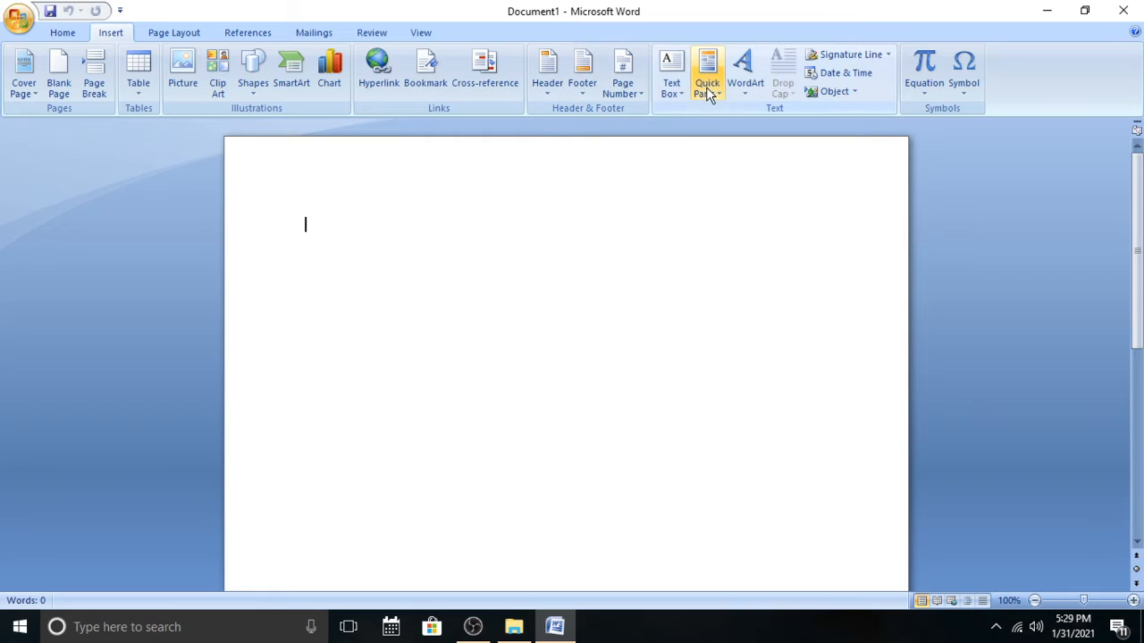
{"action": "right_click", "coordinate": [427, 246]}
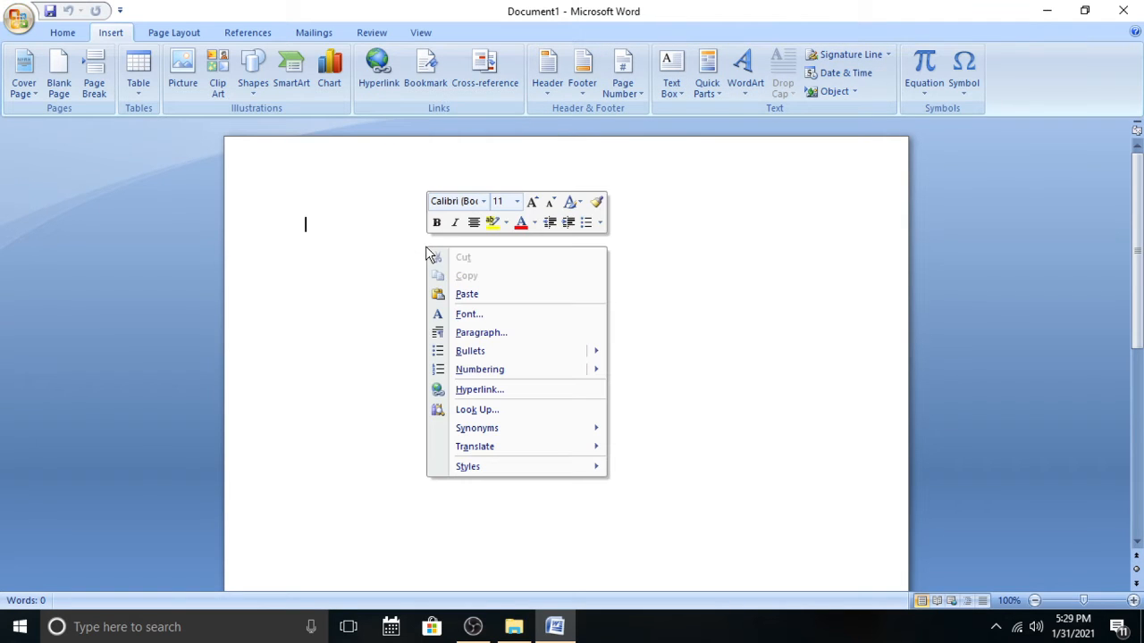
{"action": "left_click", "coordinate": [461, 299]}
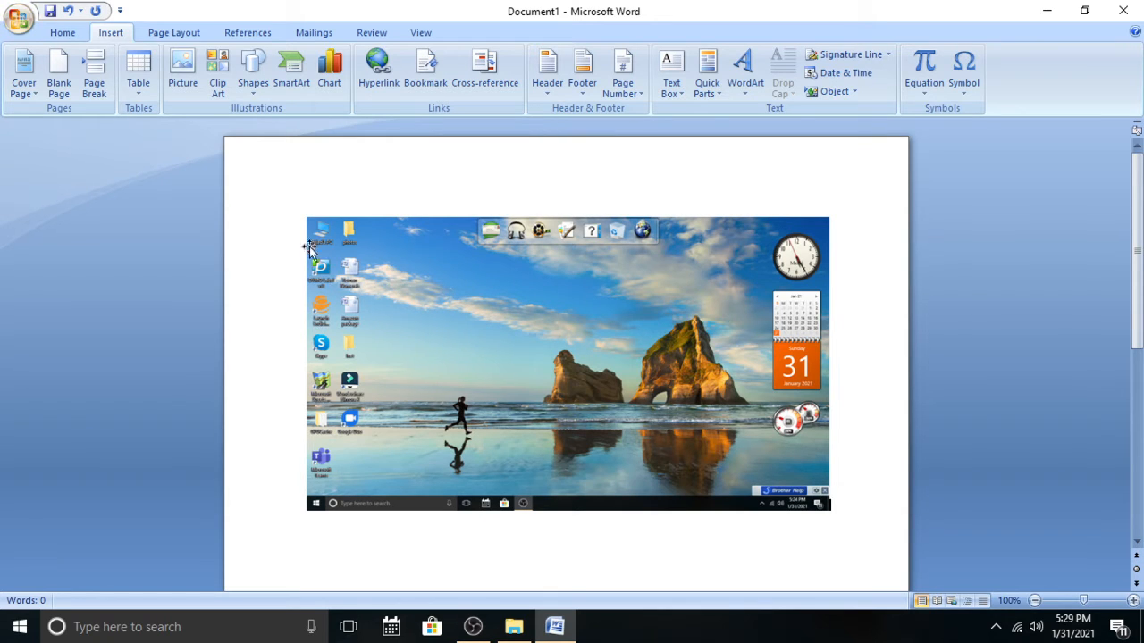
Add the sample text "Aasdfksd[fksafwe[wfw" and a second line "F" above the pasted picture, then select the picture
{"action": "left_click", "coordinate": [284, 213]}
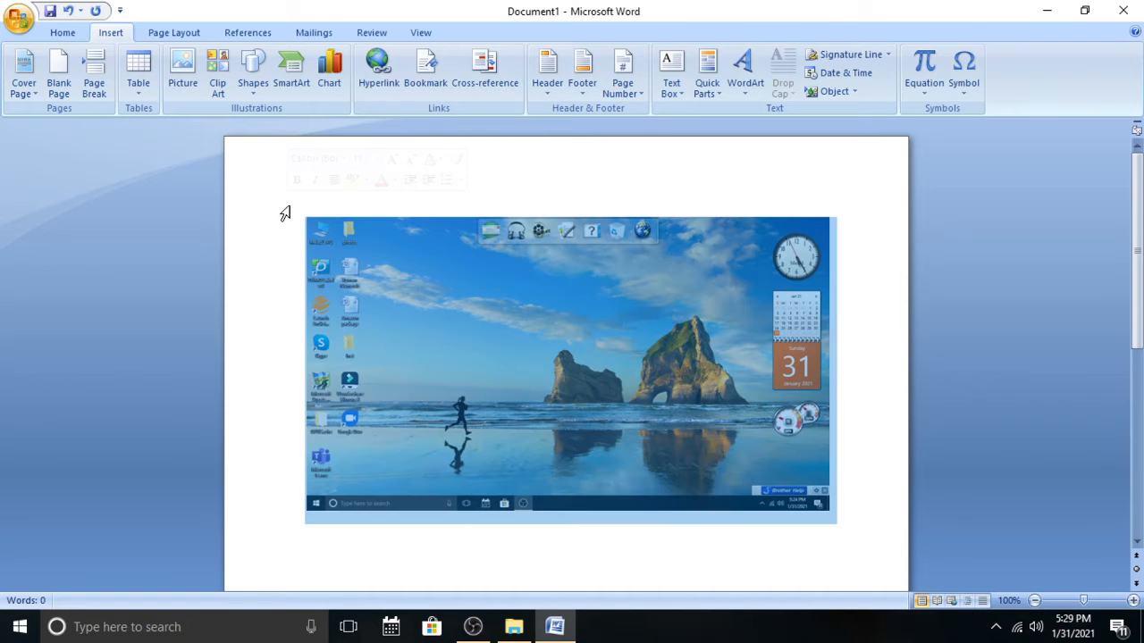
{"action": "left_click", "coordinate": [329, 235]}
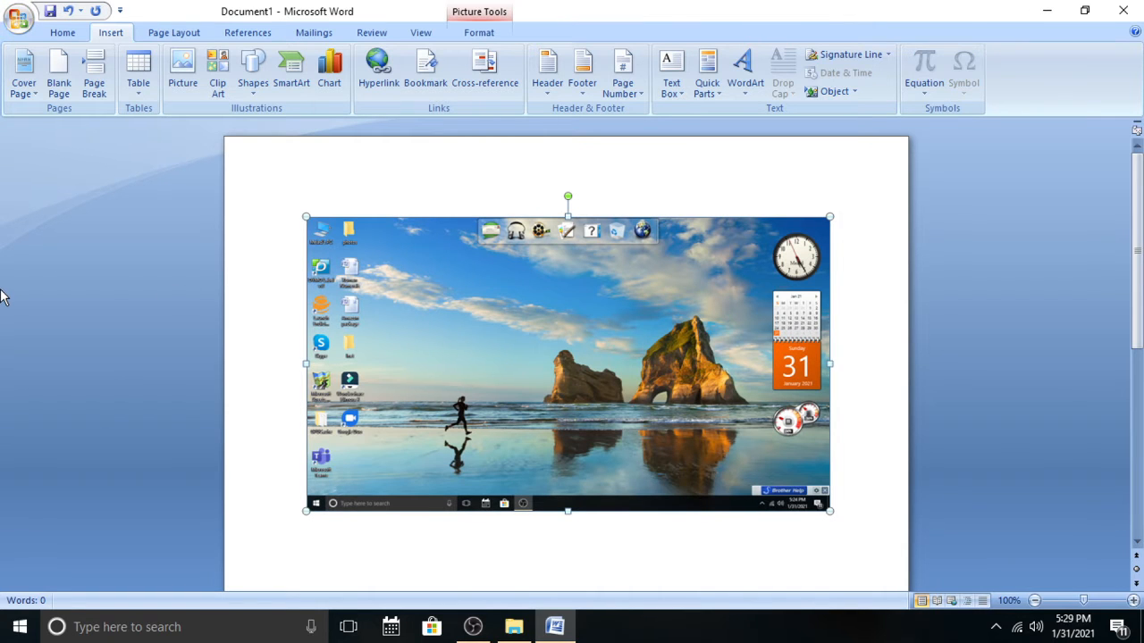
{"action": "mouse_move", "coordinate": [5, 298]}
{"action": "type", "text": "aa"}
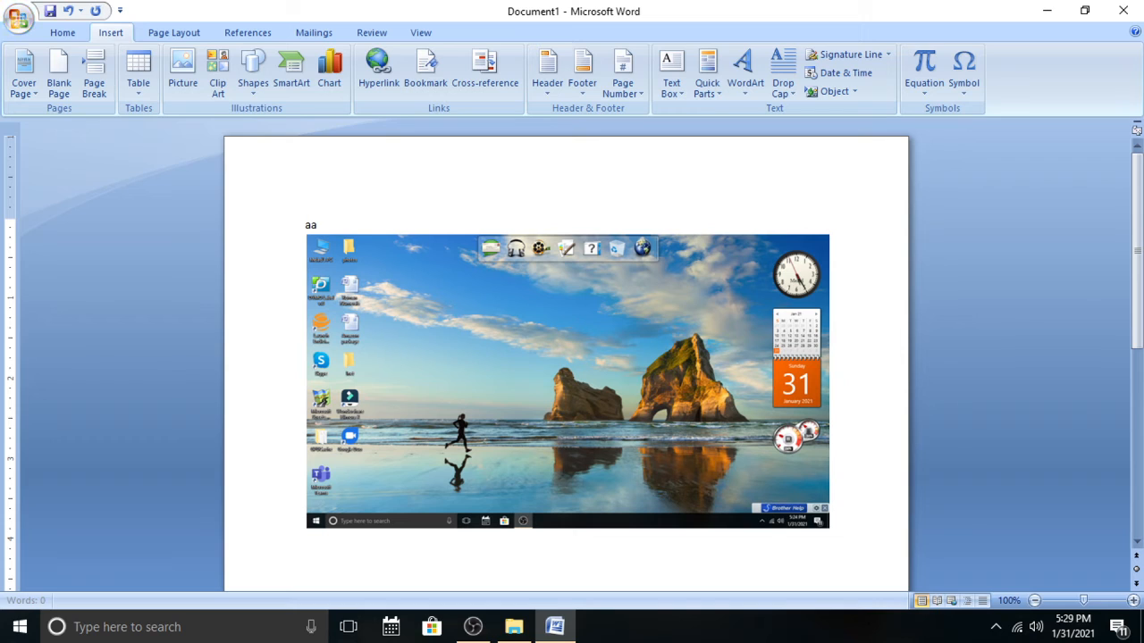
{"action": "type", "text": "sdfksd[fksa"}
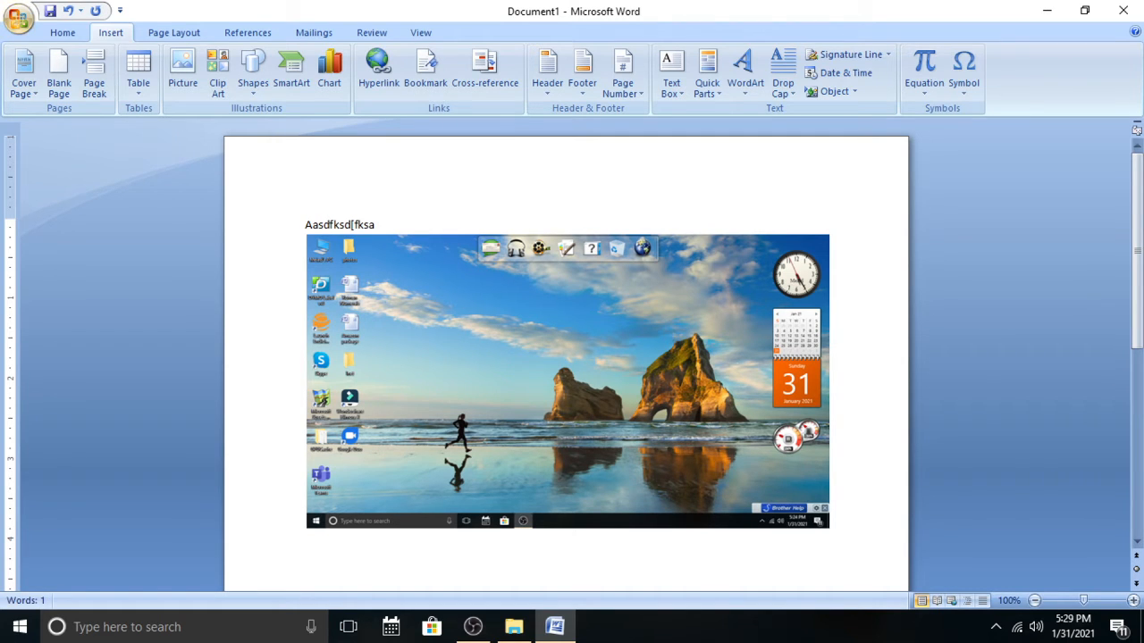
{"action": "type", "text": "fwe[wfw"}
{"action": "key", "text": "Return"}
{"action": "type", "text": "F"}
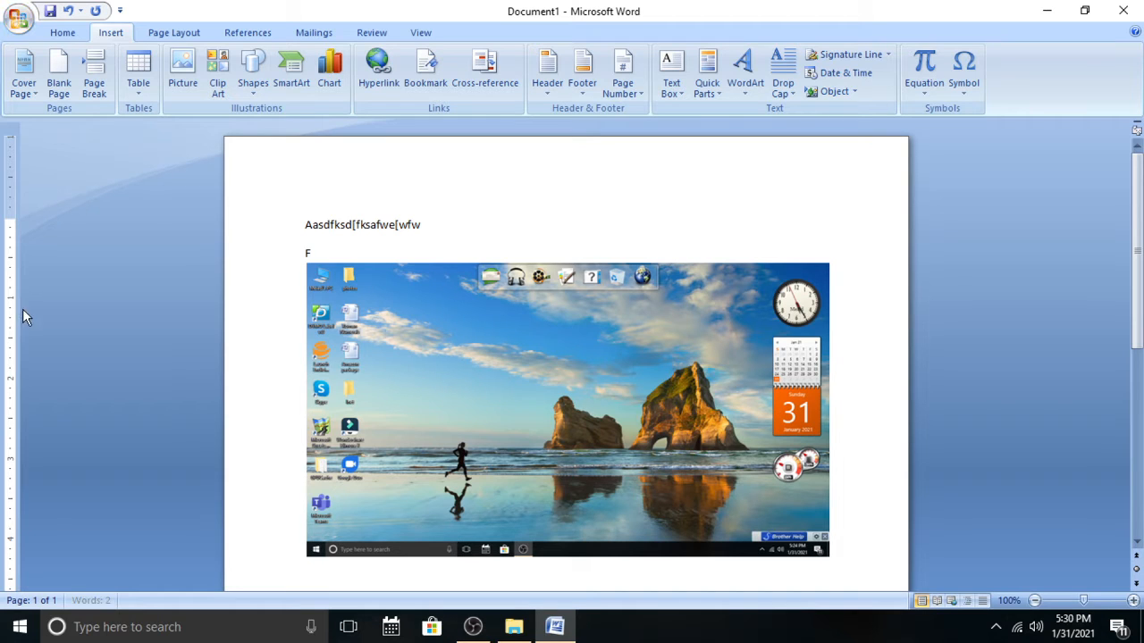
{"action": "left_click", "coordinate": [433, 357]}
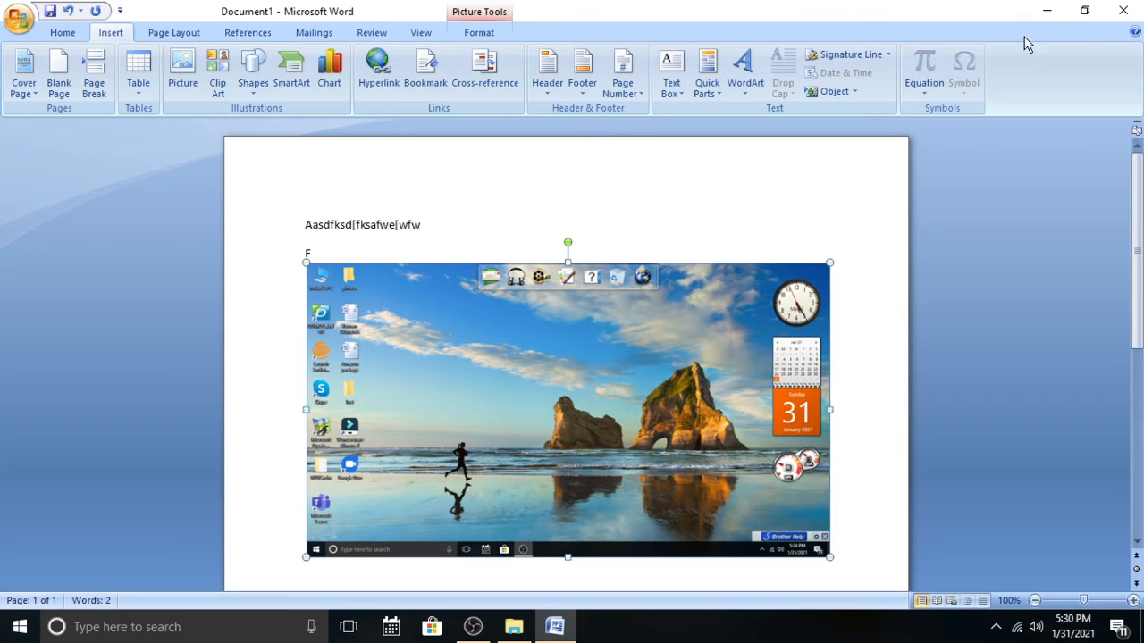
{"action": "left_click", "coordinate": [1124, 11]}
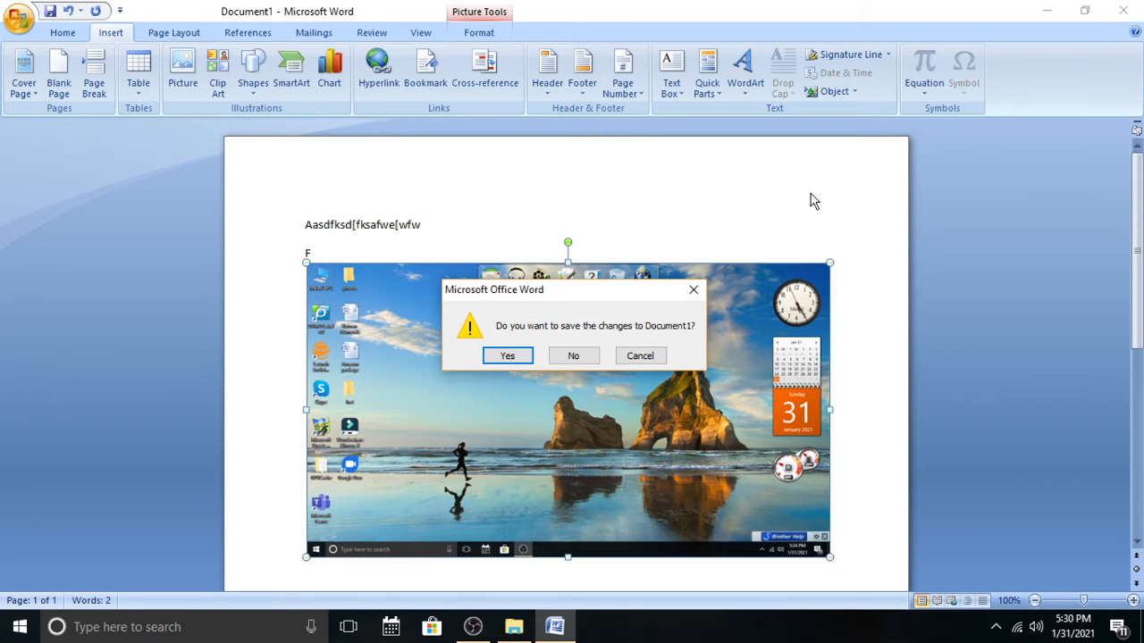
{"action": "left_click", "coordinate": [507, 356]}
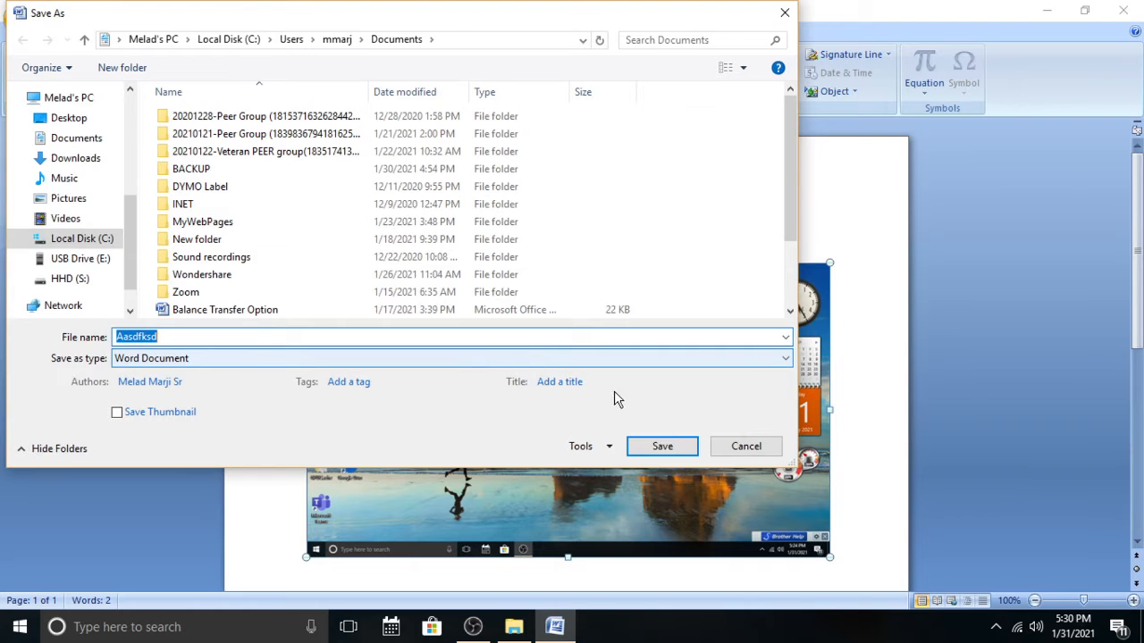
{"action": "left_click", "coordinate": [744, 446]}
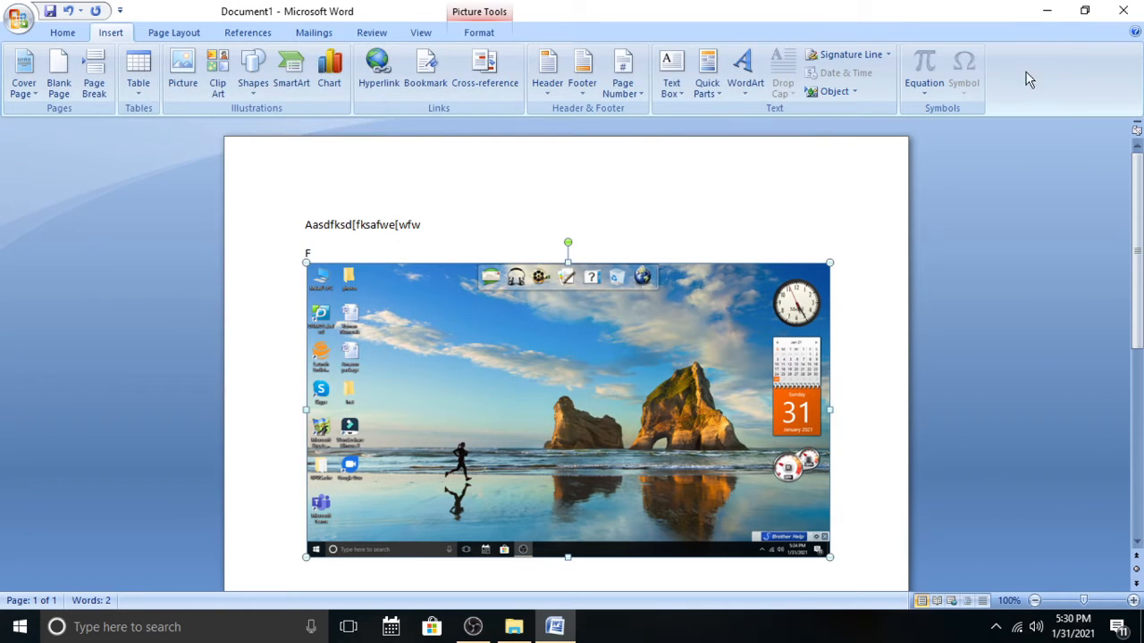
Close the Word document without saving it, and close the 2014-06 folder window
{"action": "left_click", "coordinate": [1123, 10]}
{"action": "left_click", "coordinate": [567, 357]}
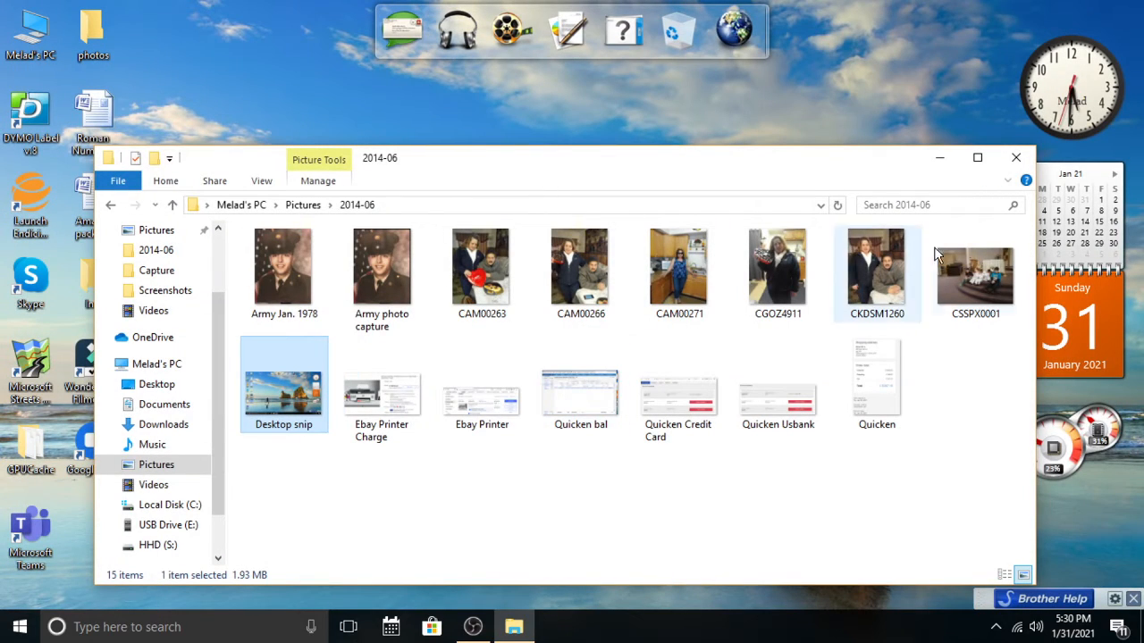
{"action": "left_click", "coordinate": [1018, 157]}
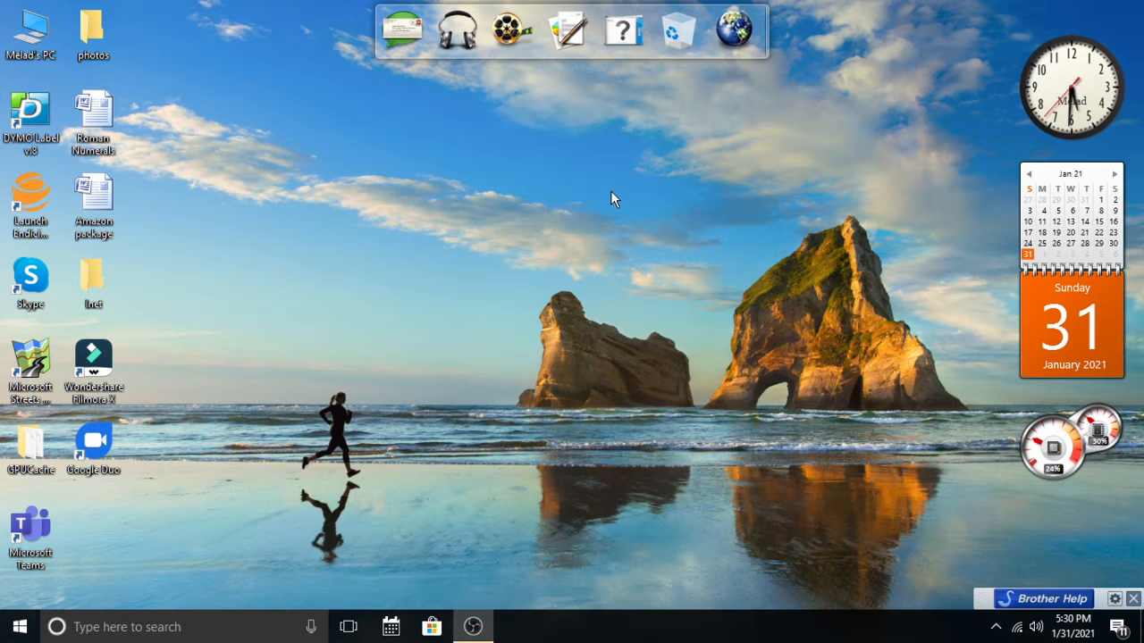
Open Firefox from the desktop's browser shortcuts and go to ebay.com
{"action": "left_click", "coordinate": [737, 34]}
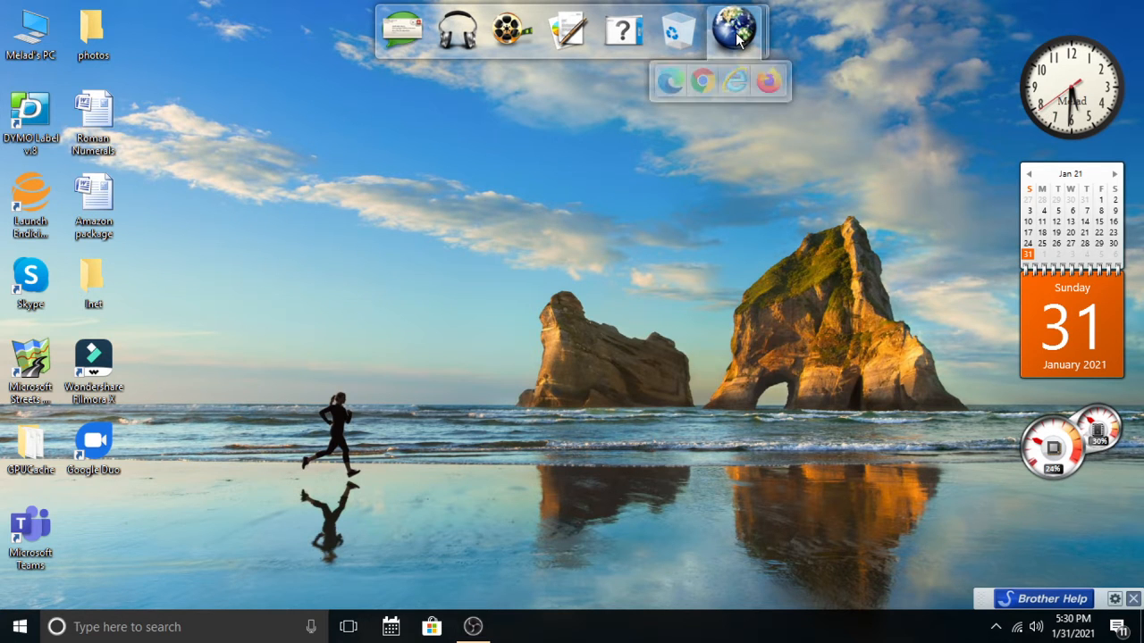
{"action": "left_click", "coordinate": [767, 81]}
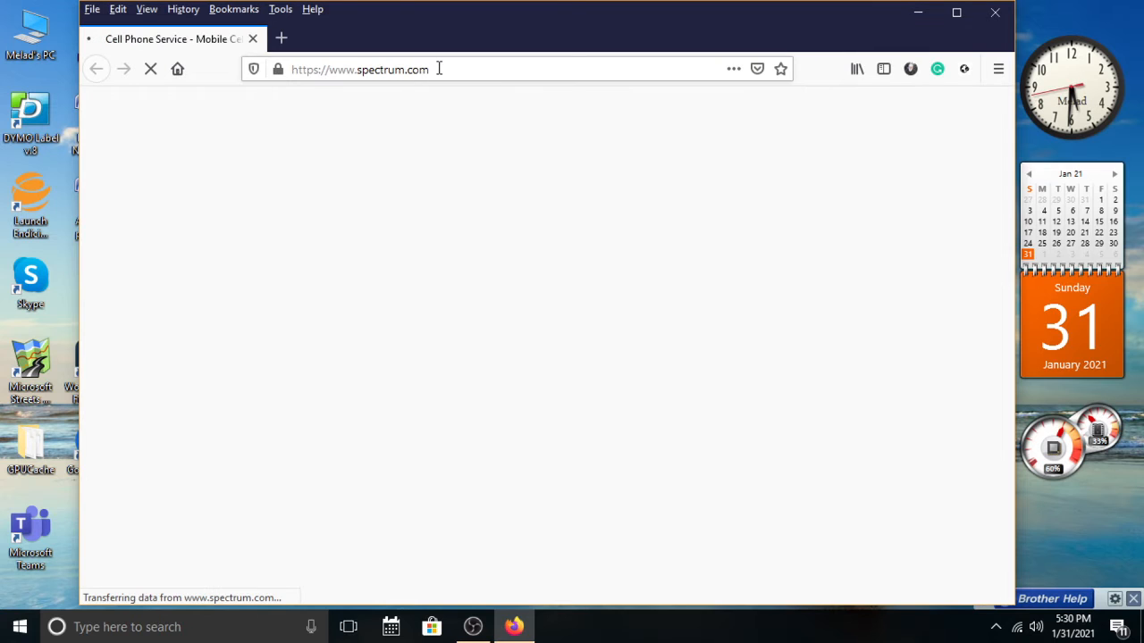
{"action": "left_click", "coordinate": [442, 71]}
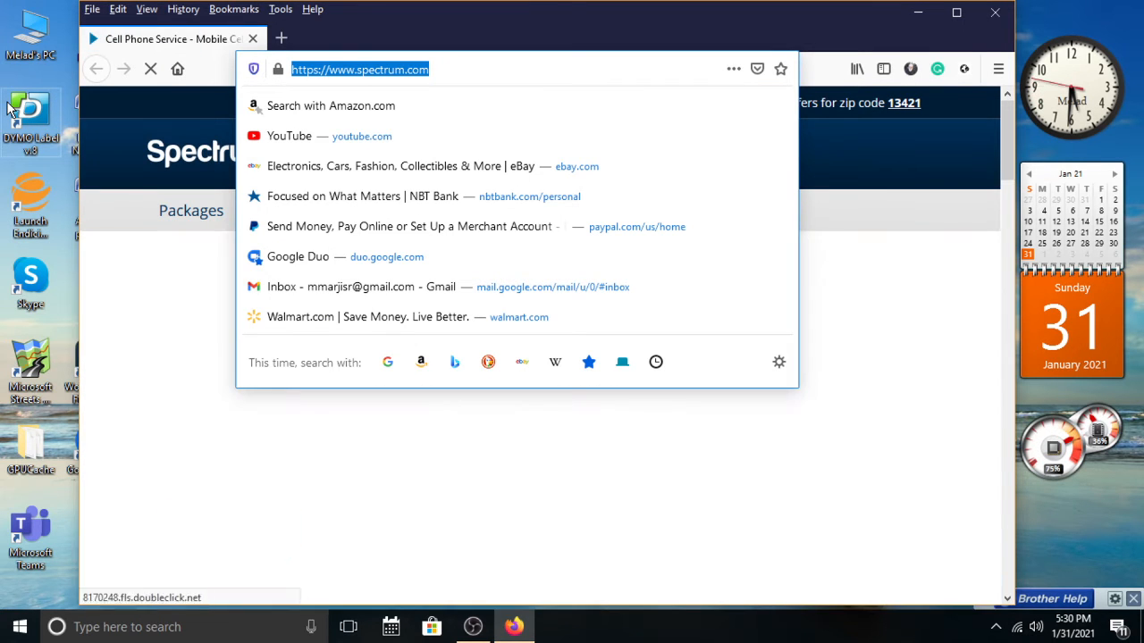
{"action": "type", "text": "e"}
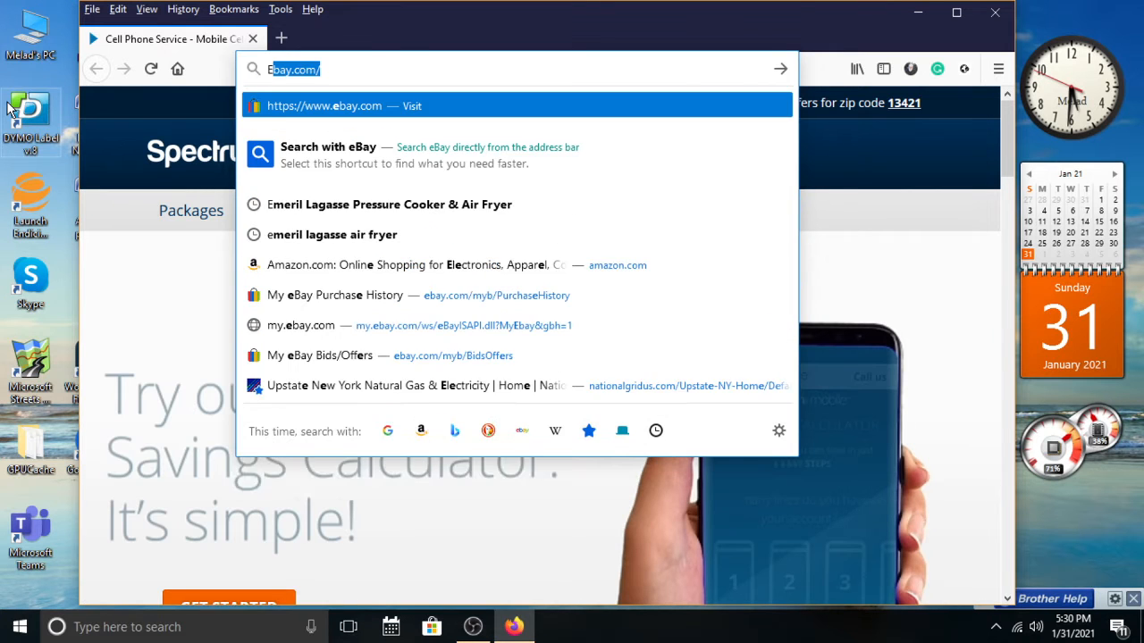
{"action": "key", "text": "Return"}
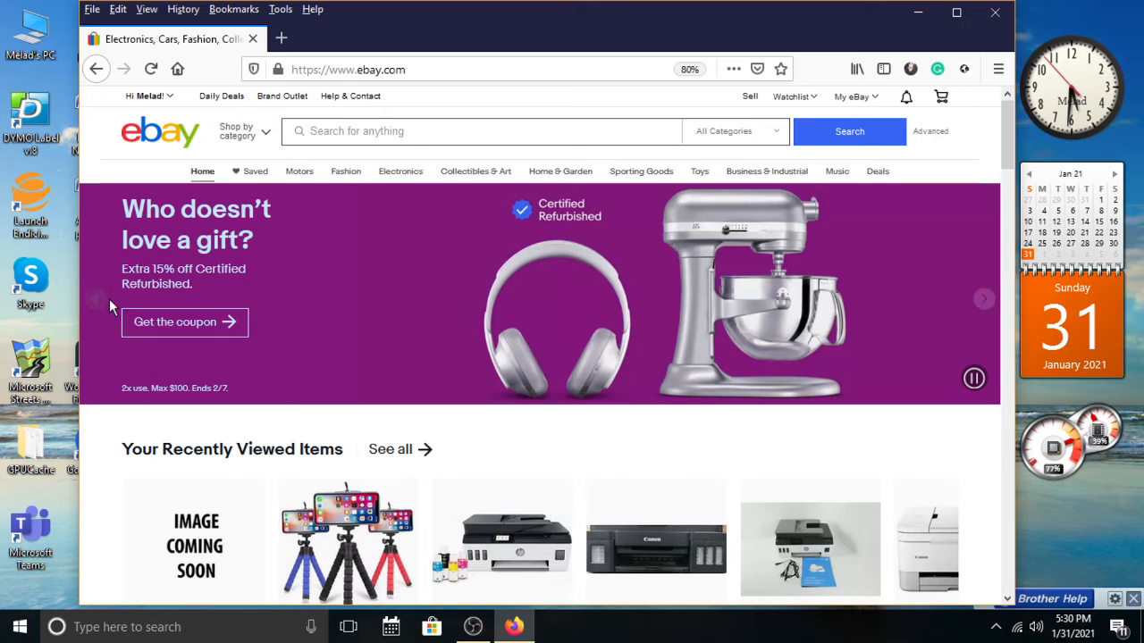
Open the star trek 3d chess set listing from Your Watched Items and look over its page
{"action": "scroll", "coordinate": [319, 451], "scroll_direction": "down", "scroll_amount": 3}
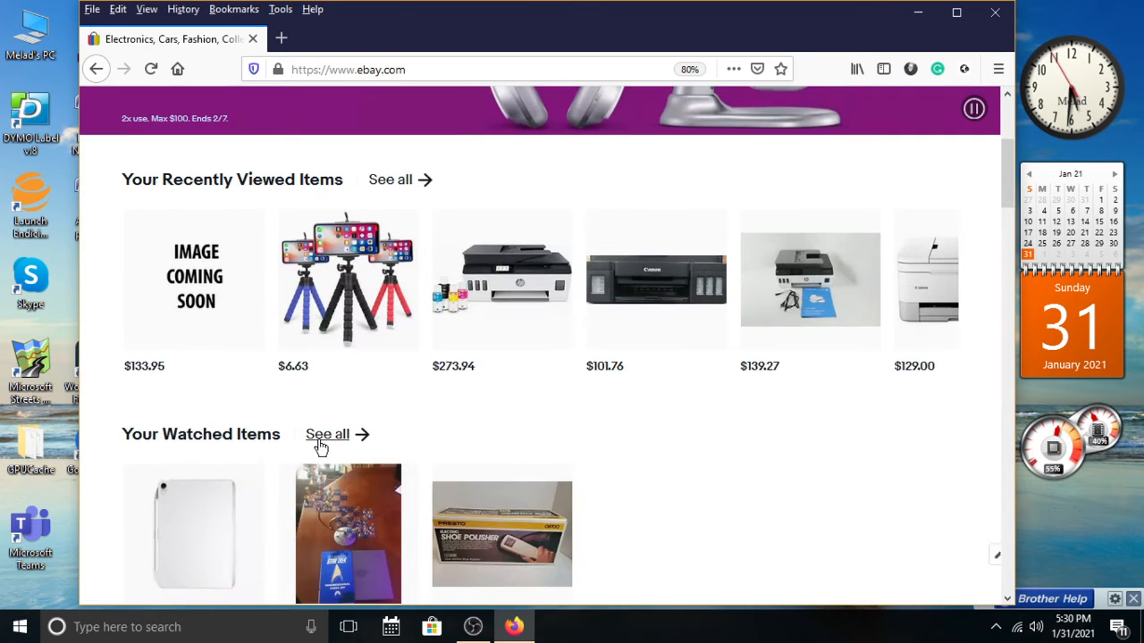
{"action": "scroll", "coordinate": [341, 413], "scroll_direction": "down", "scroll_amount": 3}
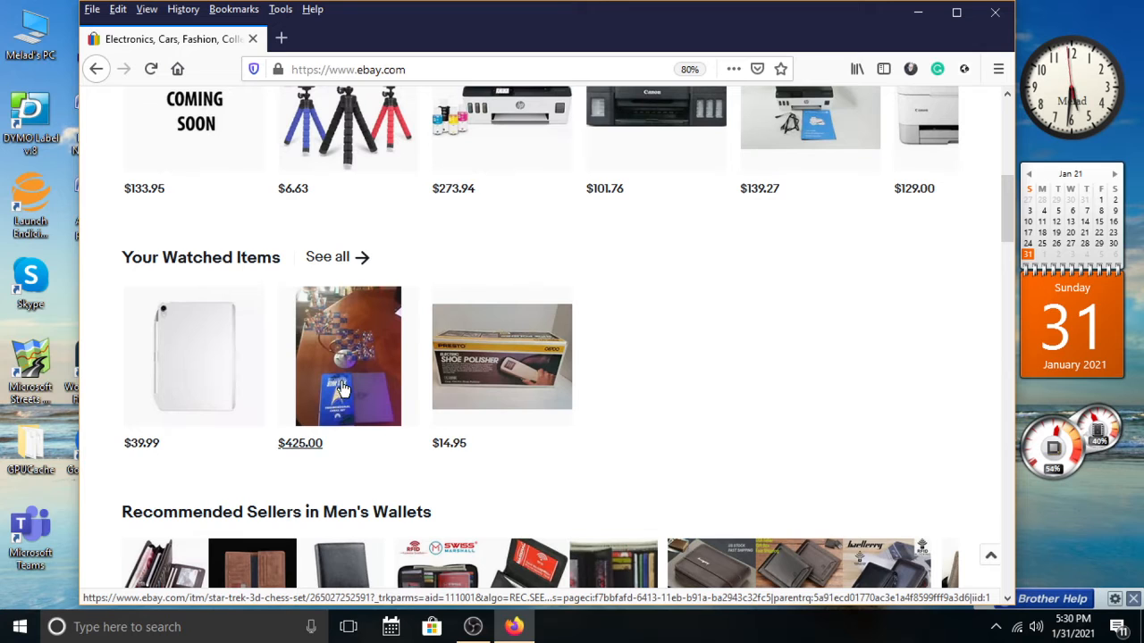
{"action": "left_click", "coordinate": [339, 385]}
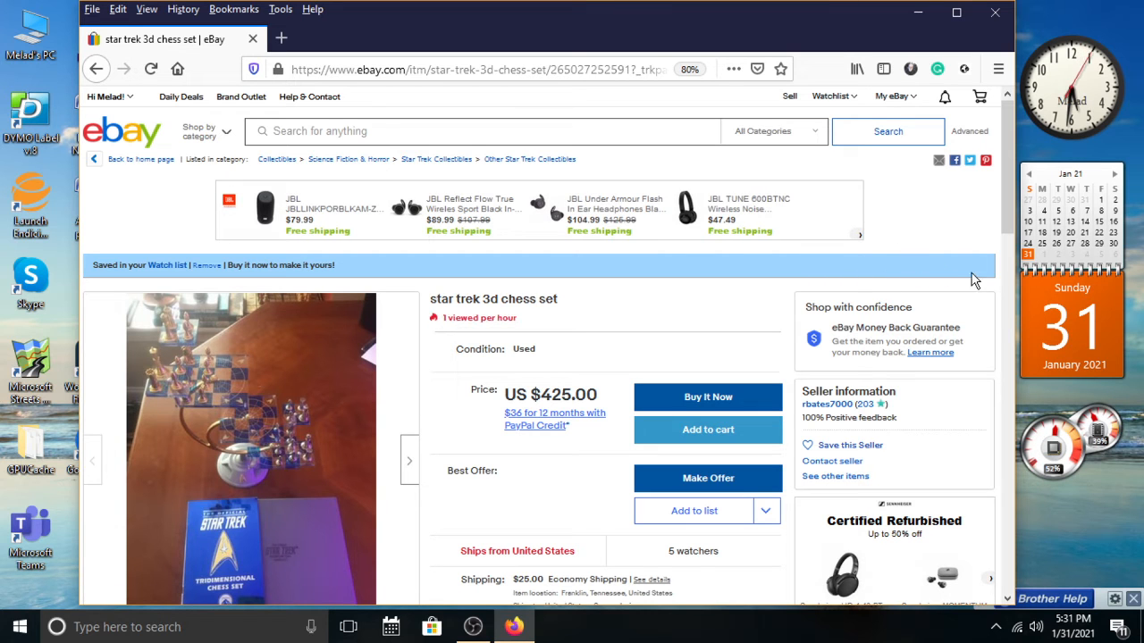
{"action": "scroll", "coordinate": [1014, 252], "scroll_direction": "down", "scroll_amount": 2}
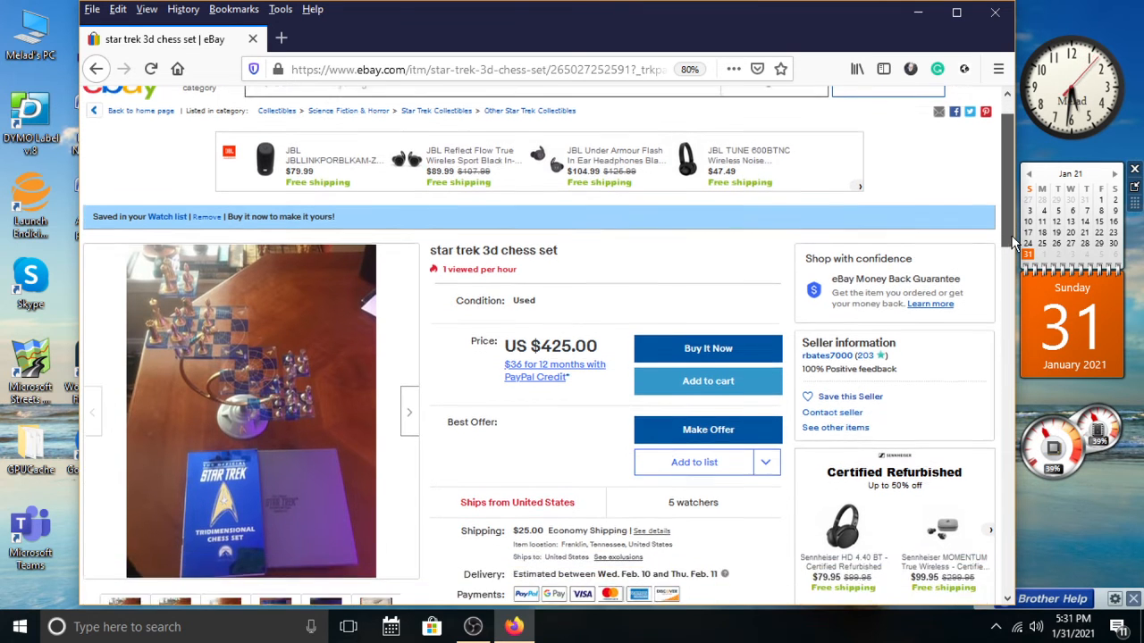
{"action": "left_click_drag", "start_coordinate": [1011, 246], "coordinate": [1020, 253]}
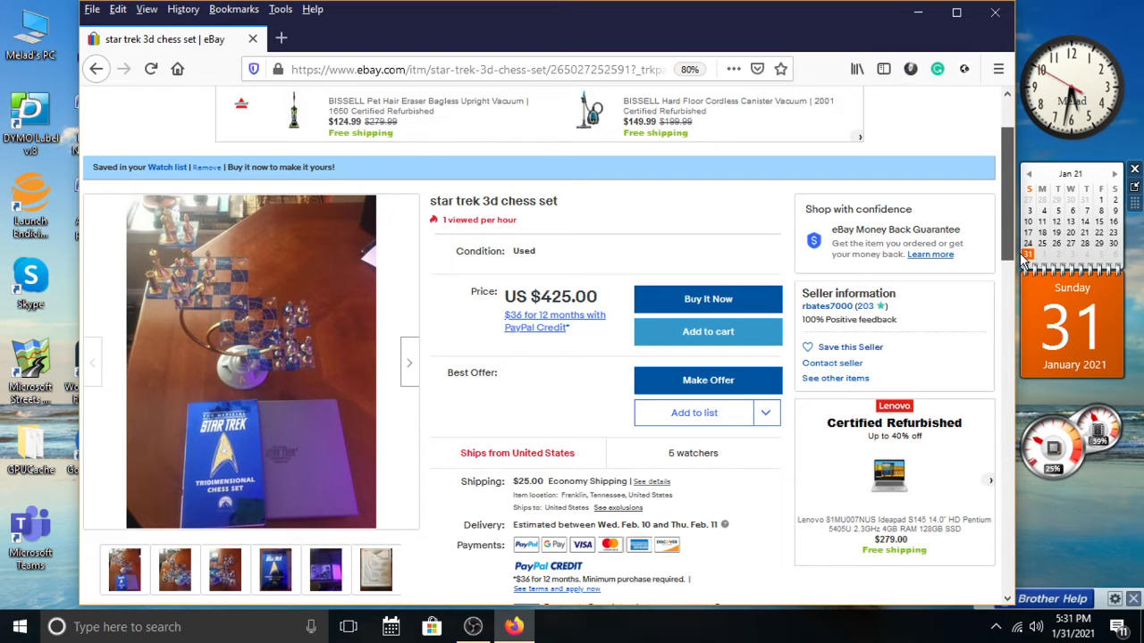
{"action": "scroll", "coordinate": [894, 447], "scroll_direction": "up", "scroll_amount": 2}
{"action": "scroll", "coordinate": [971, 401], "scroll_direction": "down", "scroll_amount": 10}
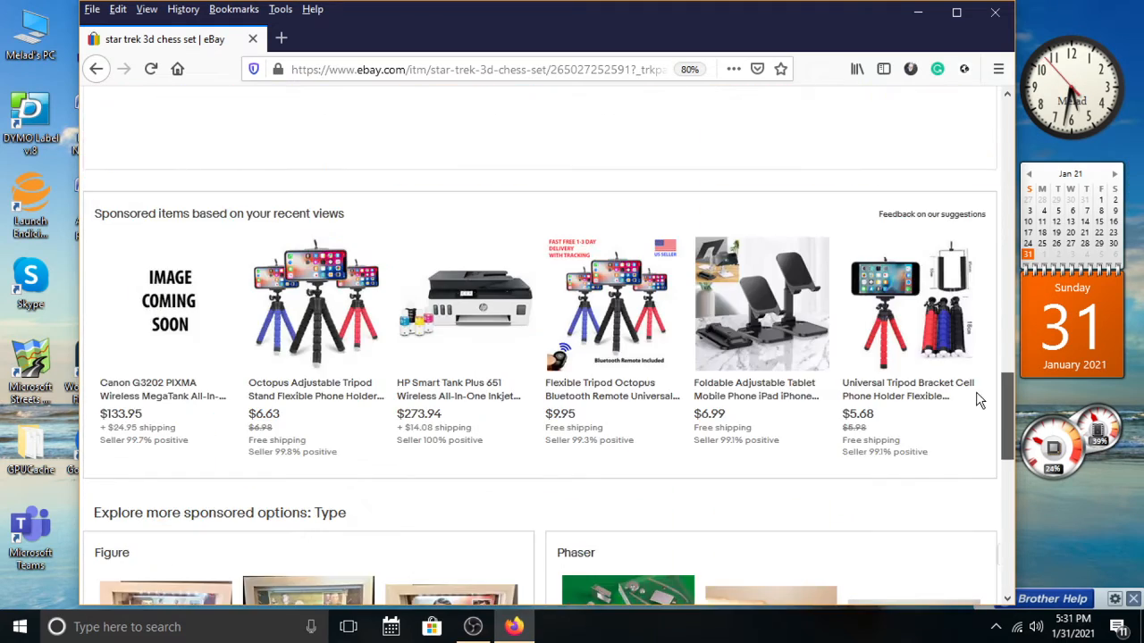
{"action": "scroll", "coordinate": [894, 429], "scroll_direction": "up", "scroll_amount": 10}
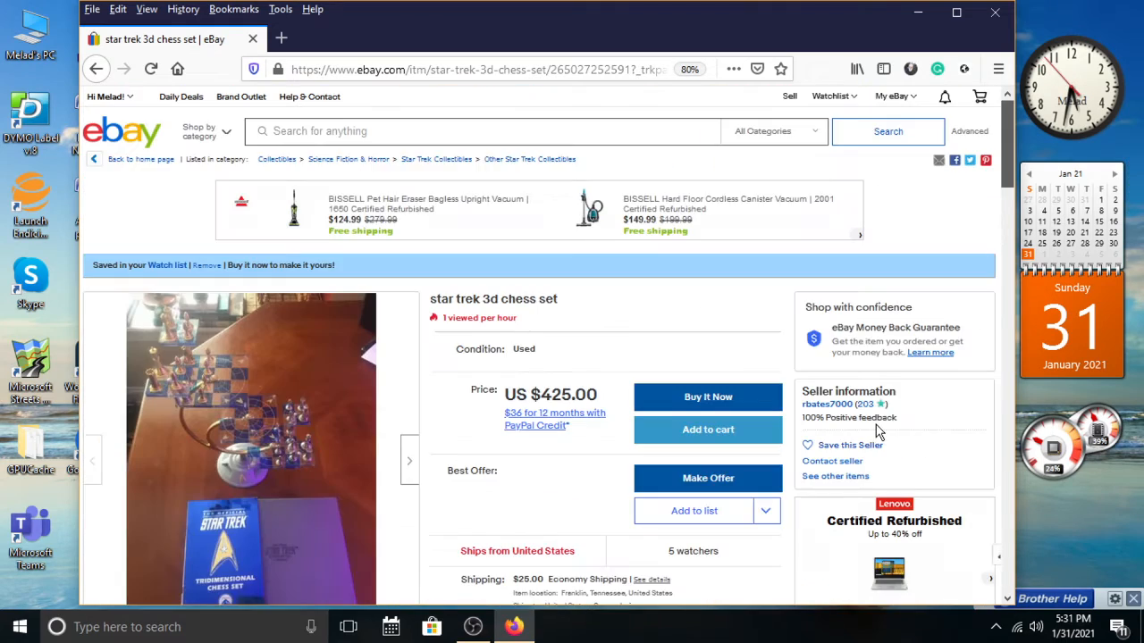
Open the Snipping Tool and capture a rectangular snip of the star trek 3d chess set listing, from the eBay logo to the shipping line
{"action": "left_click", "coordinate": [21, 629]}
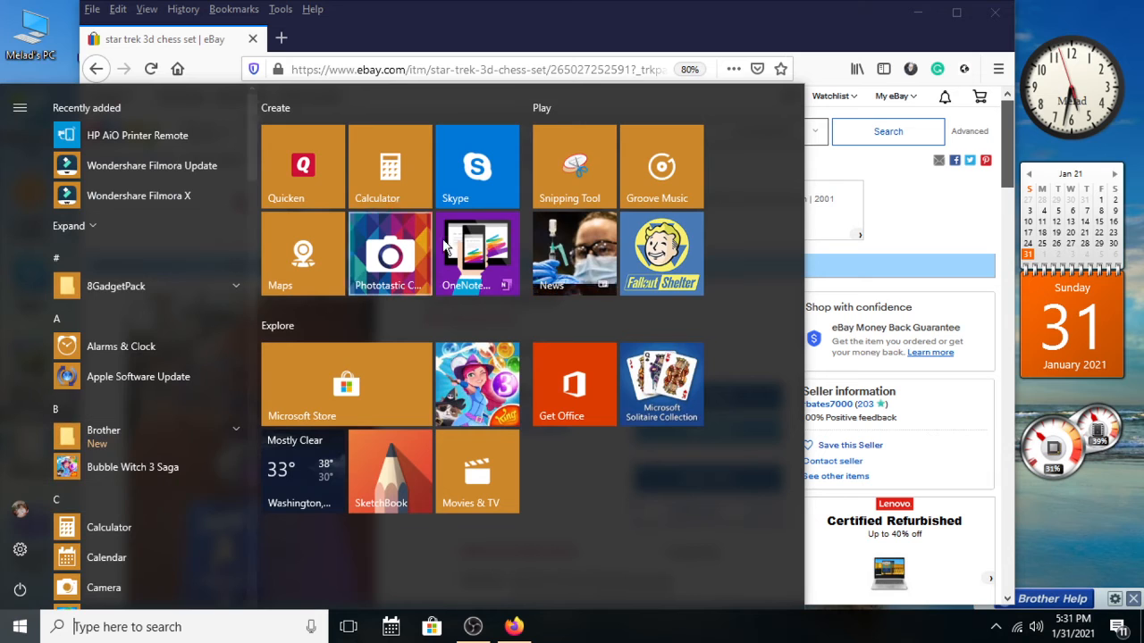
{"action": "left_click", "coordinate": [574, 176]}
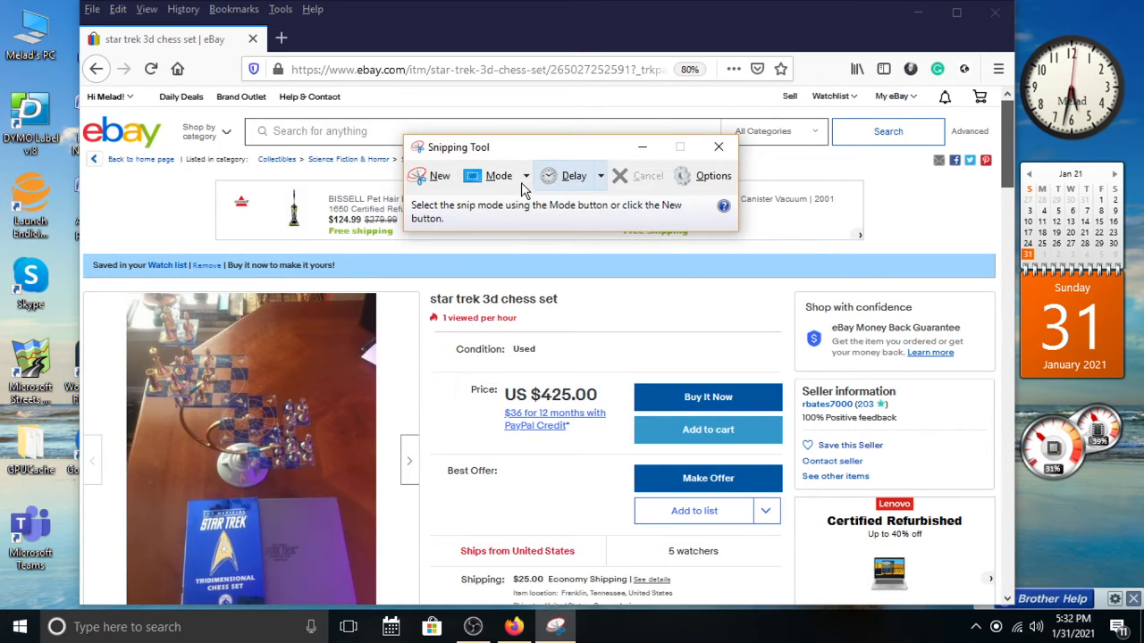
{"action": "left_click", "coordinate": [506, 179]}
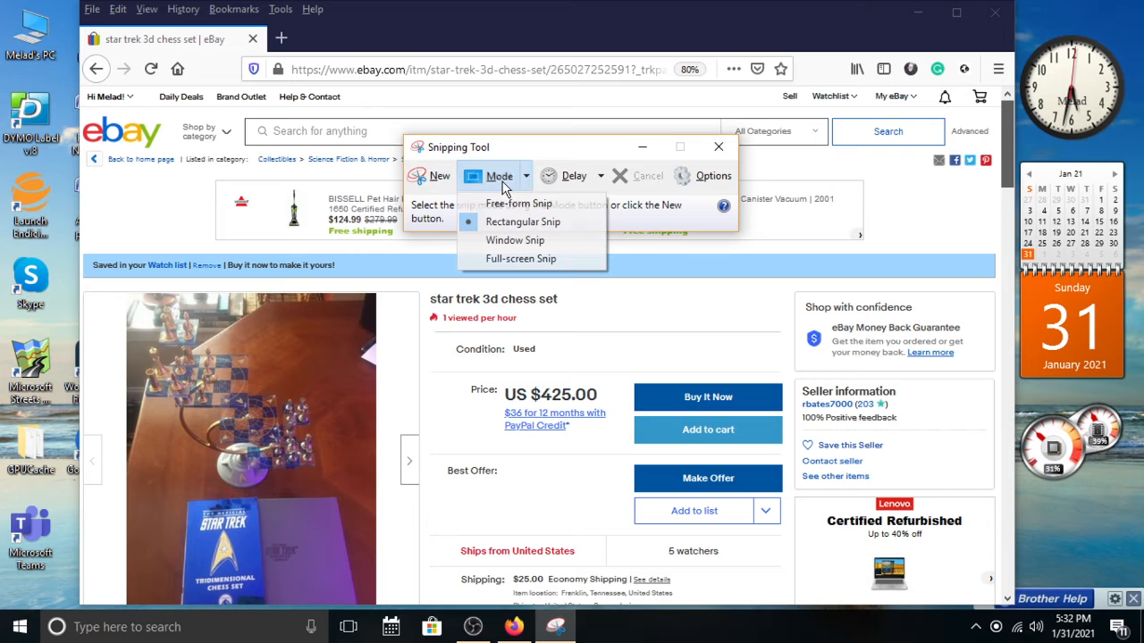
{"action": "left_click", "coordinate": [523, 224]}
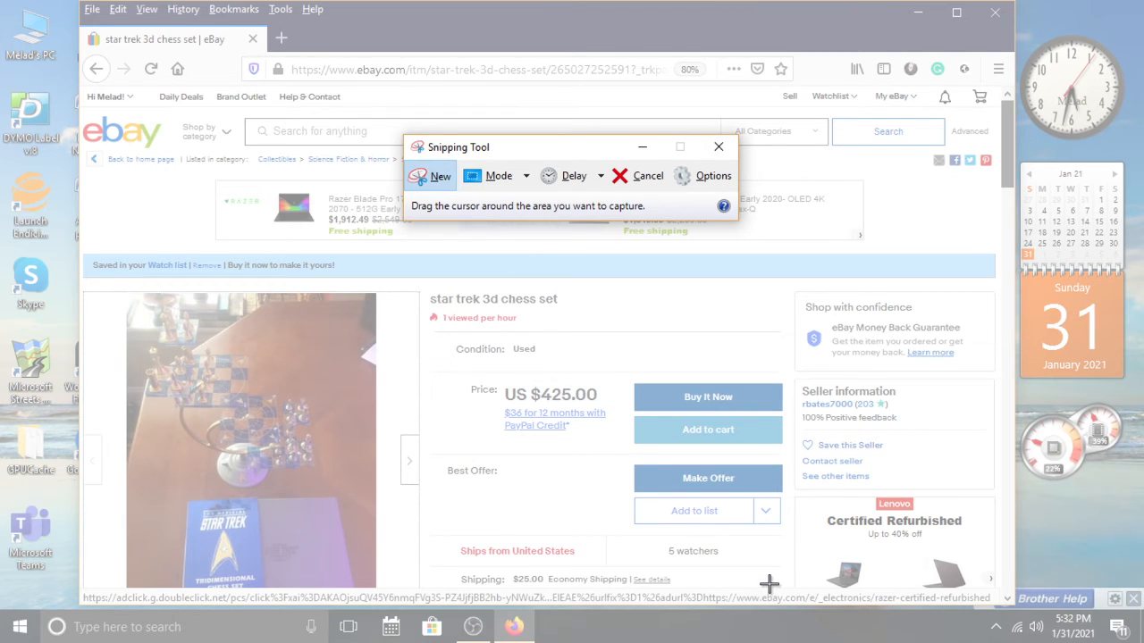
{"action": "left_click_drag", "start_coordinate": [786, 590], "coordinate": [84, 114]}
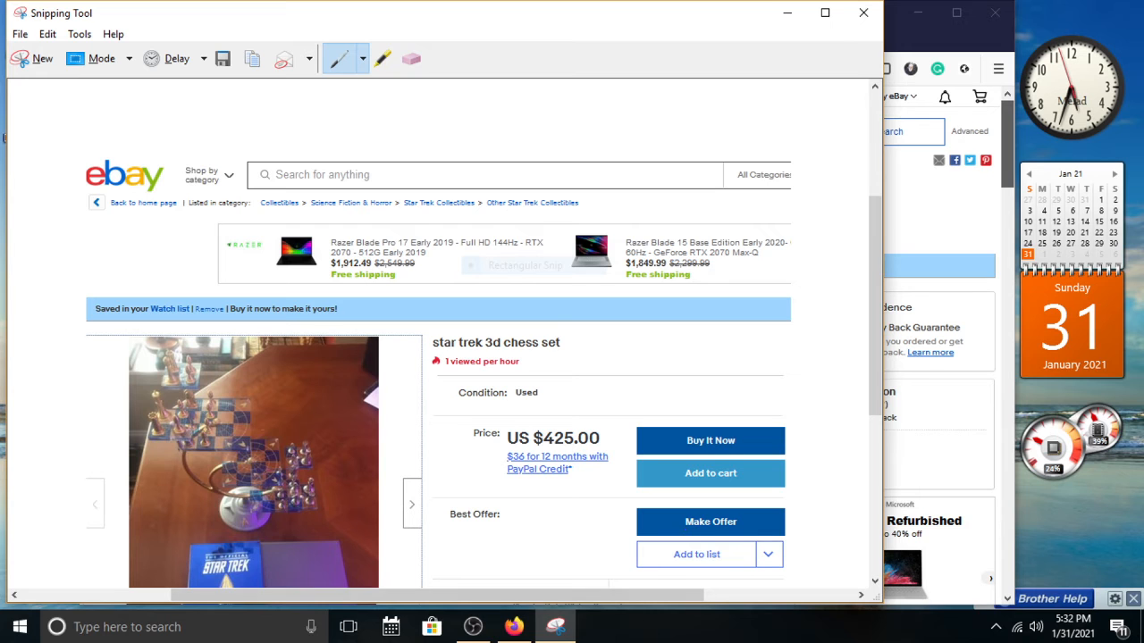
Look over the captured listing snip and close the Snipping Tool, choosing to save the changes
{"action": "left_click_drag", "start_coordinate": [566, 601], "coordinate": [515, 611]}
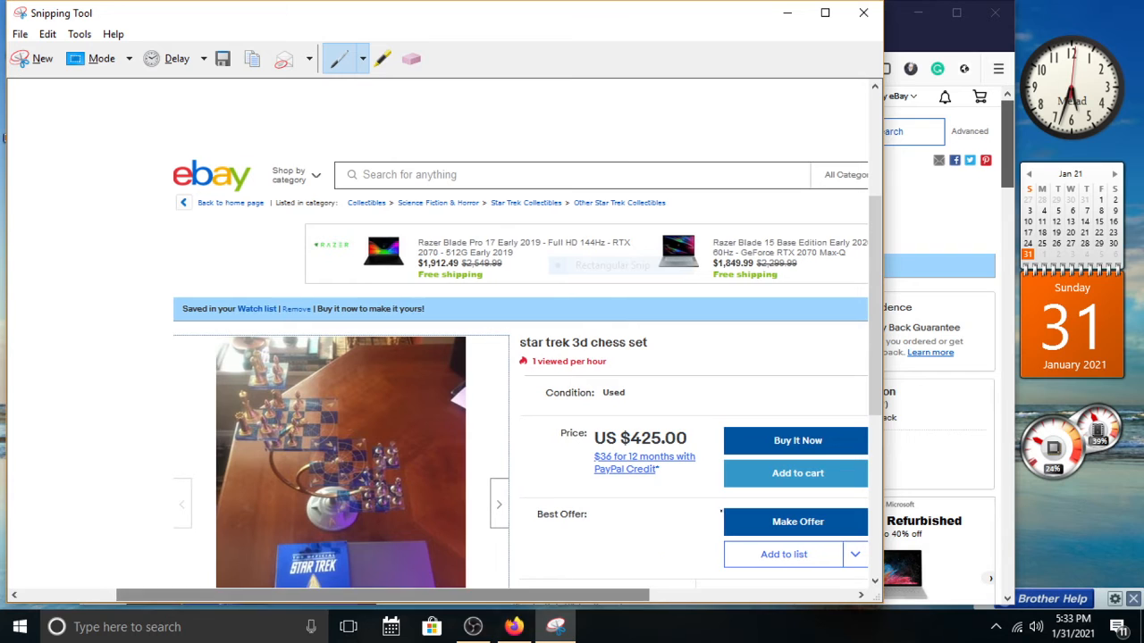
{"action": "mouse_move", "coordinate": [876, 358]}
{"action": "left_mouse_down"}
{"action": "mouse_move", "coordinate": [878, 429]}
{"action": "mouse_move", "coordinate": [879, 380]}
{"action": "left_mouse_up"}
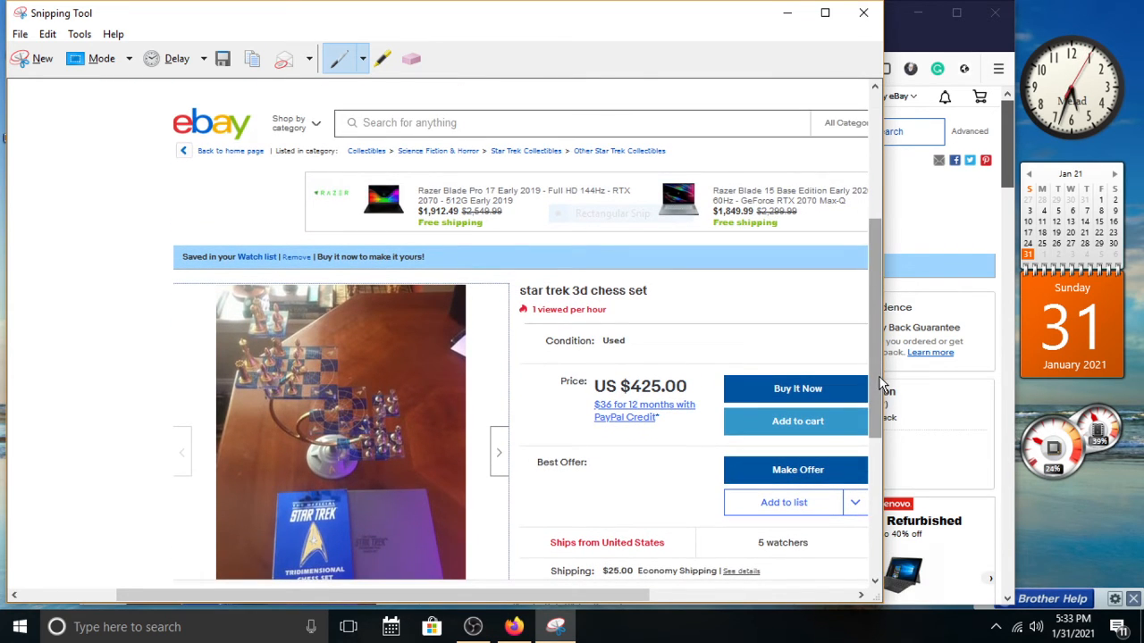
{"action": "left_click", "coordinate": [861, 13]}
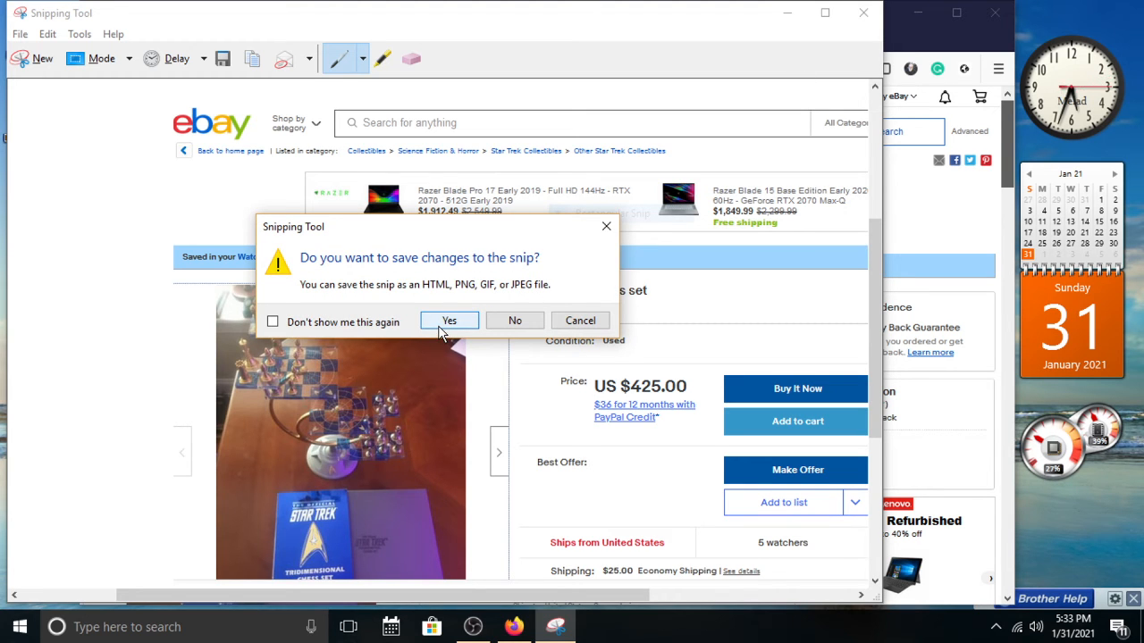
{"action": "left_click", "coordinate": [445, 326]}
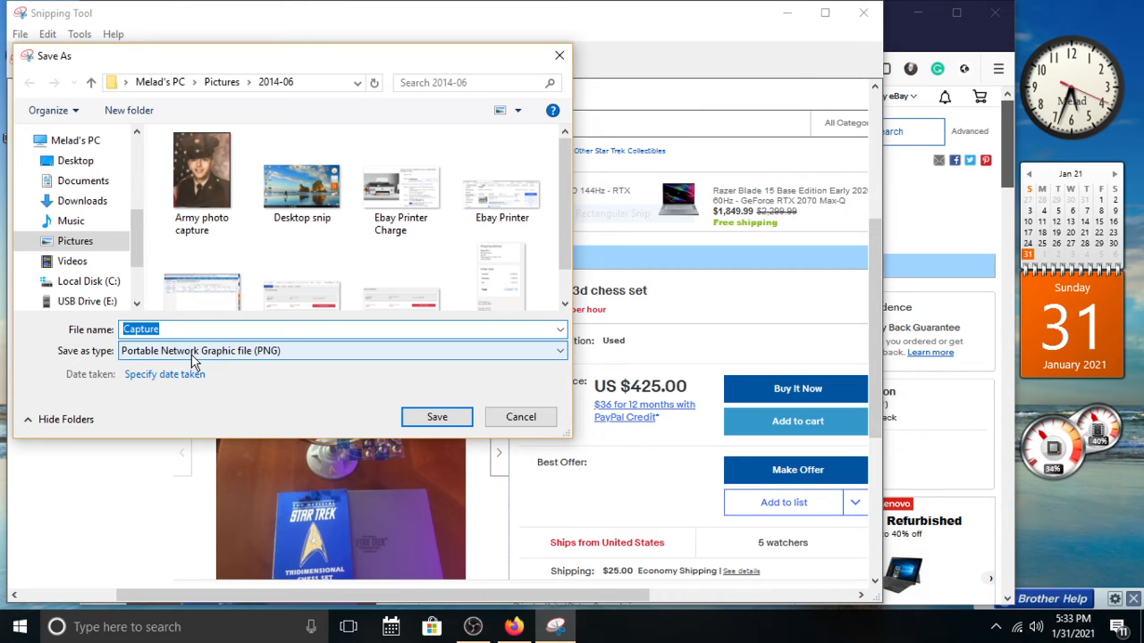
{"action": "type", "text": "sTAR"}
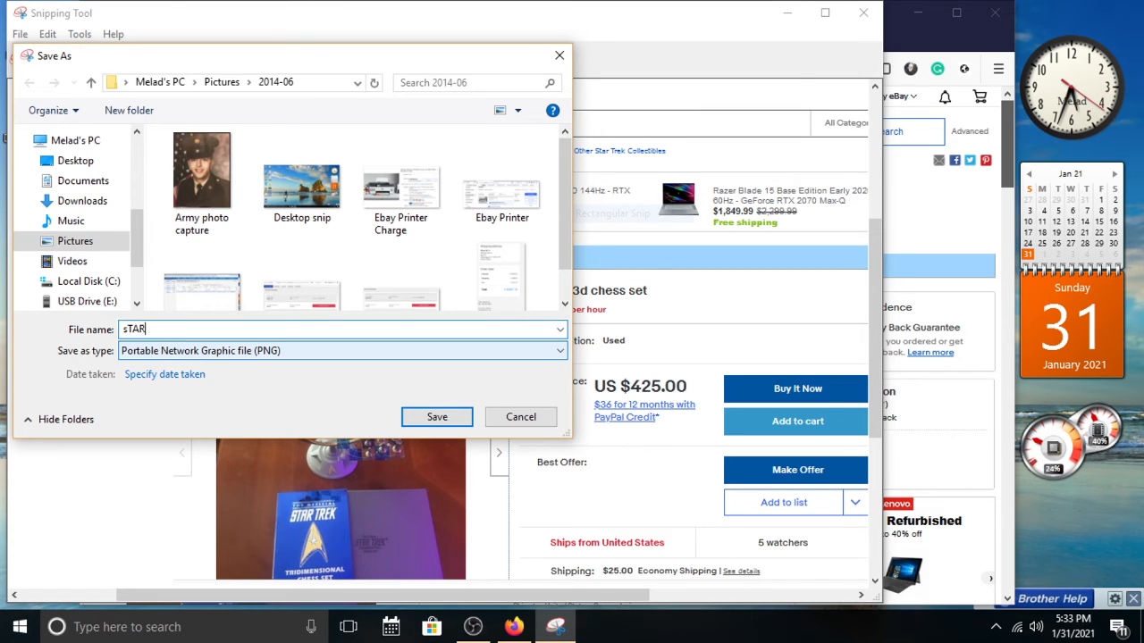
{"action": "type", "text": " tREK"}
{"action": "key", "text": "BackSpace"}
{"action": "key", "text": "BackSpace"}
{"action": "key", "text": "BackSpace"}
{"action": "key", "text": "BackSpace"}
{"action": "key", "text": "BackSpace"}
{"action": "key", "text": "BackSpace"}
{"action": "key", "text": "BackSpace"}
{"action": "key", "text": "BackSpace"}
{"action": "key", "text": "BackSpace"}
{"action": "key", "text": "BackSpace"}
Save the snip as a PNG file named "Star Trek 3D chess" in the 2014-06 pictures folder
{"action": "type", "text": "Sta"}
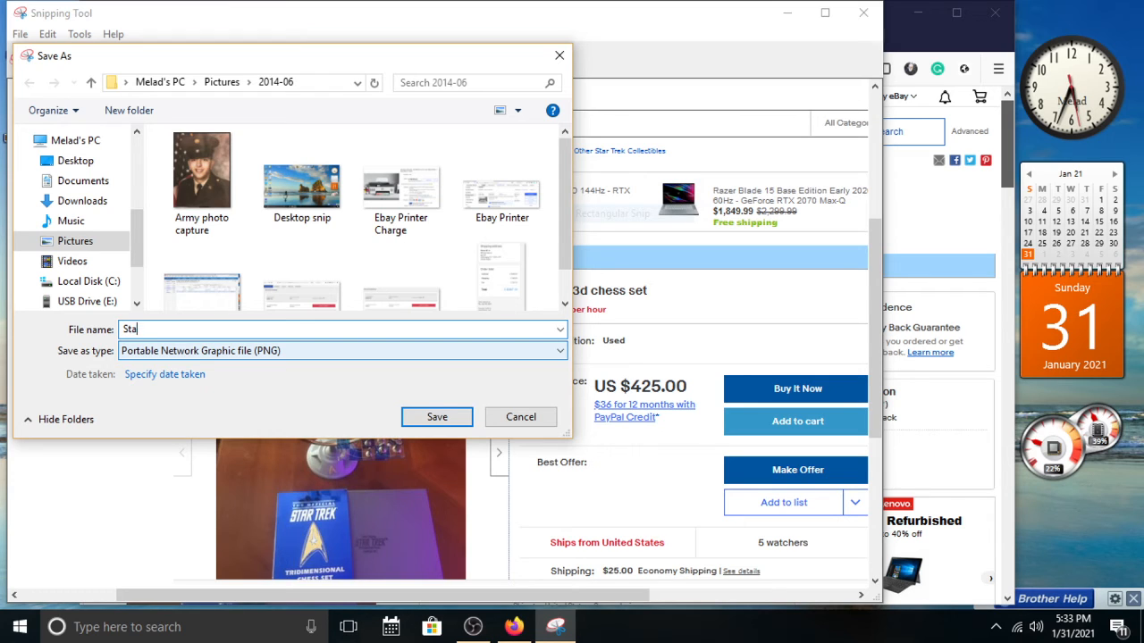
{"action": "type", "text": "r Trek 3D "}
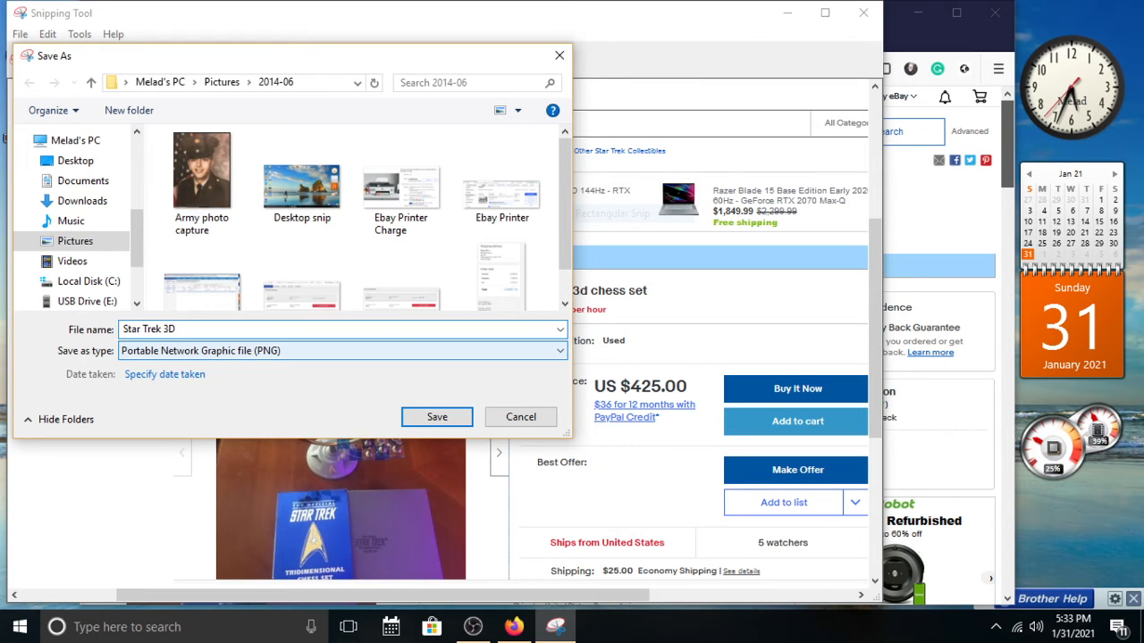
{"action": "type", "text": "chess"}
{"action": "left_click", "coordinate": [436, 416]}
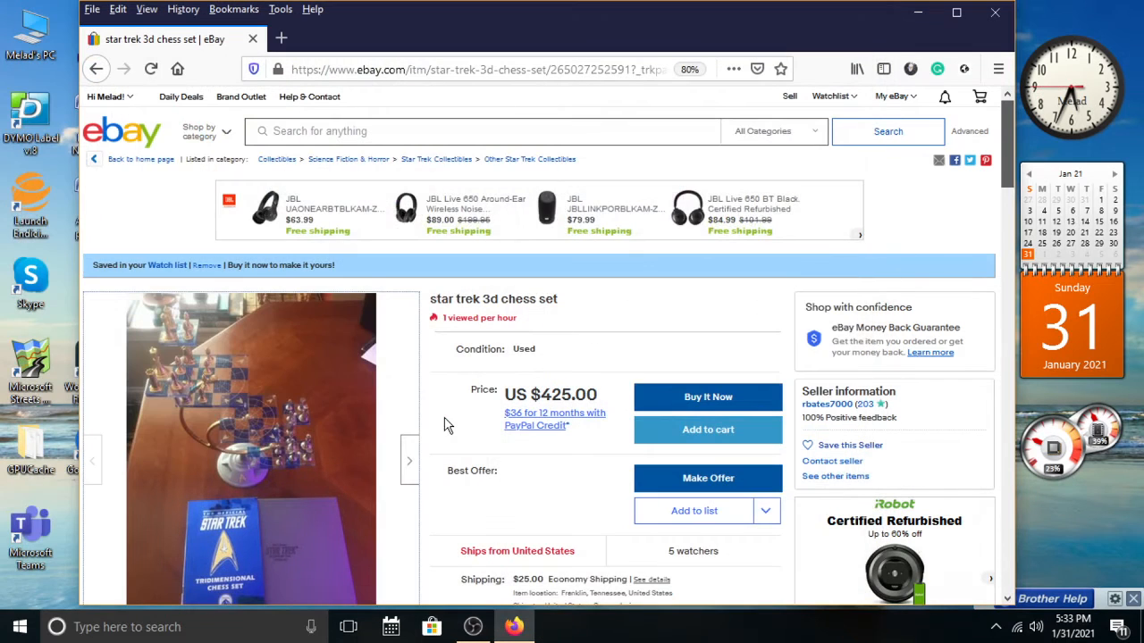
Close Firefox and open the 2014-06 folder inside Pictures in File Explorer
{"action": "left_click", "coordinate": [995, 12]}
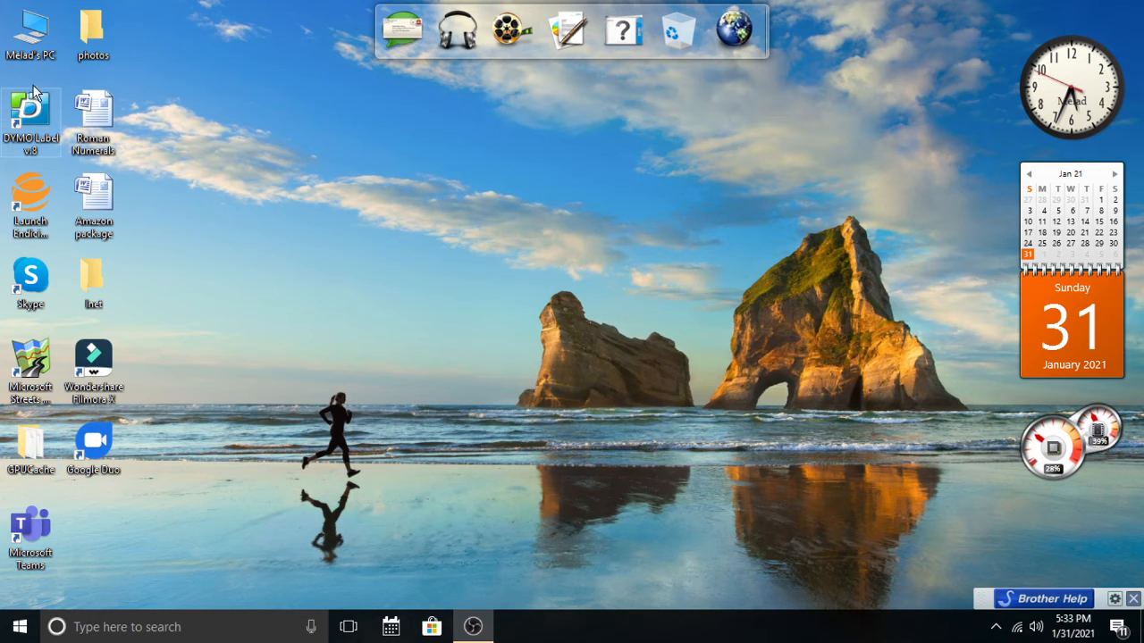
{"action": "double_click", "coordinate": [31, 38]}
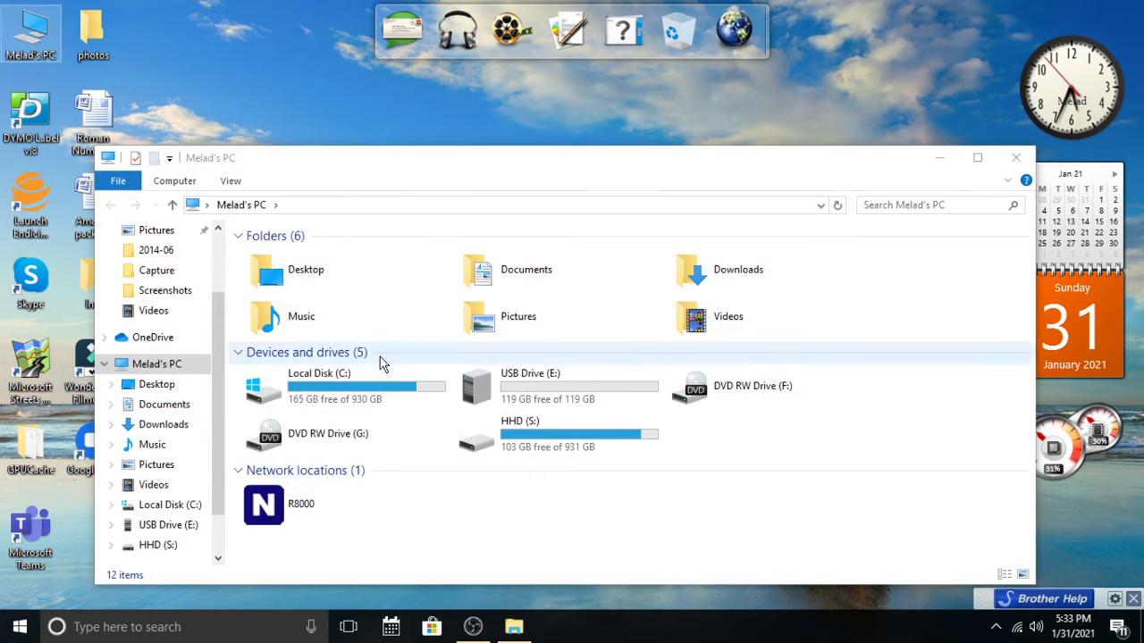
{"action": "double_click", "coordinate": [535, 315]}
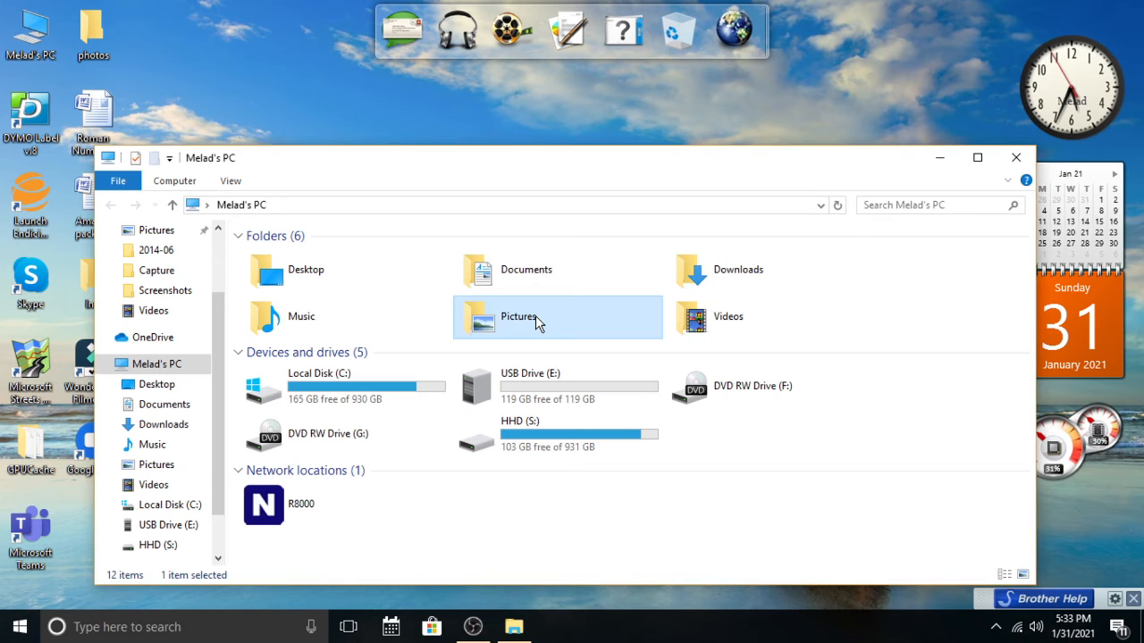
{"action": "double_click", "coordinate": [288, 282]}
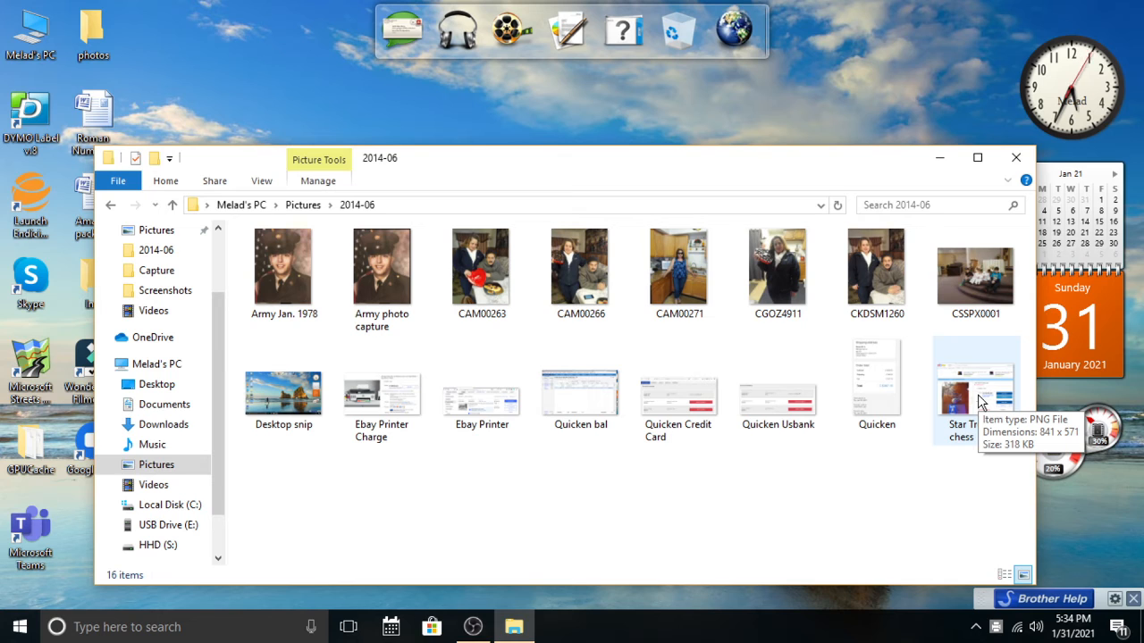
View the saved Star Trek 3D chess picture in Photos, and close both the picture and the 2014-06 folder window
{"action": "double_click", "coordinate": [980, 402]}
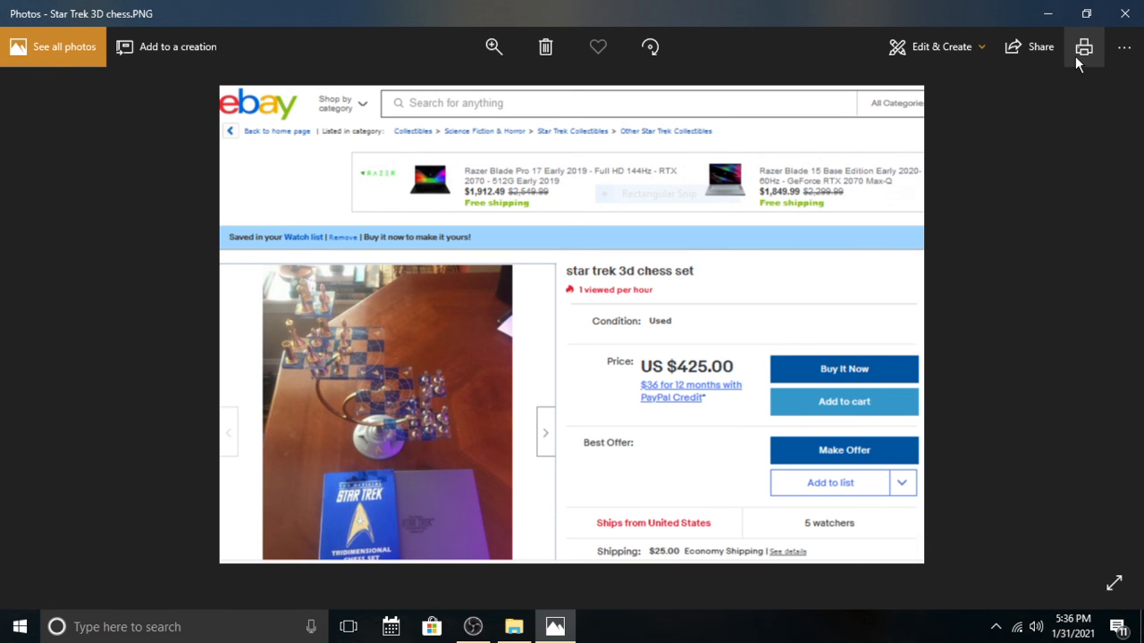
{"action": "left_click", "coordinate": [1123, 13]}
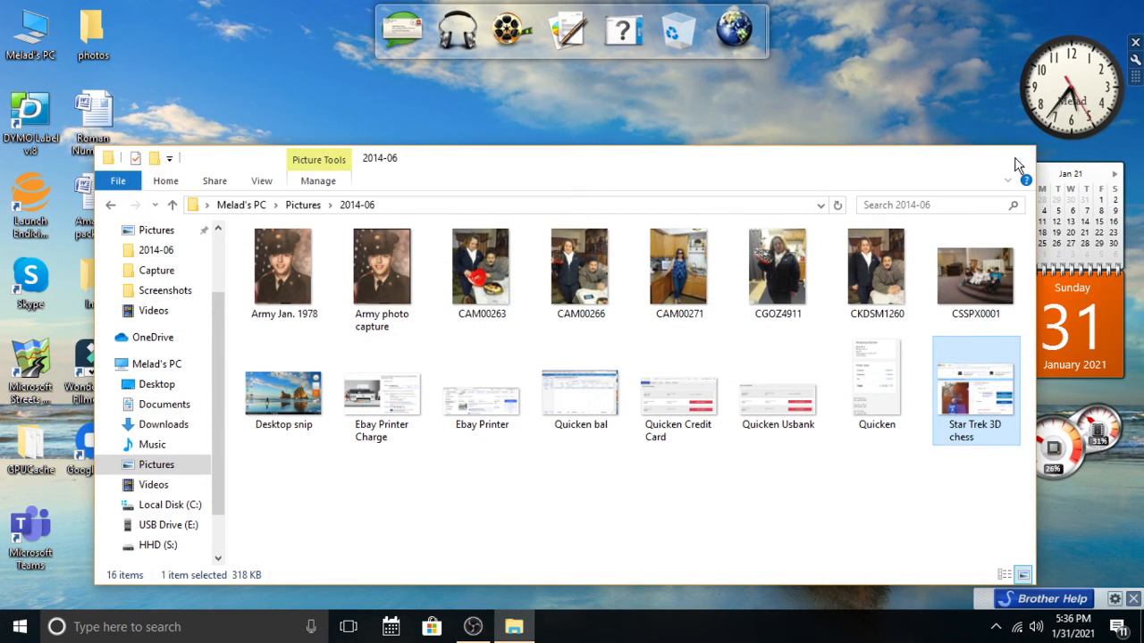
{"action": "left_click", "coordinate": [1015, 159]}
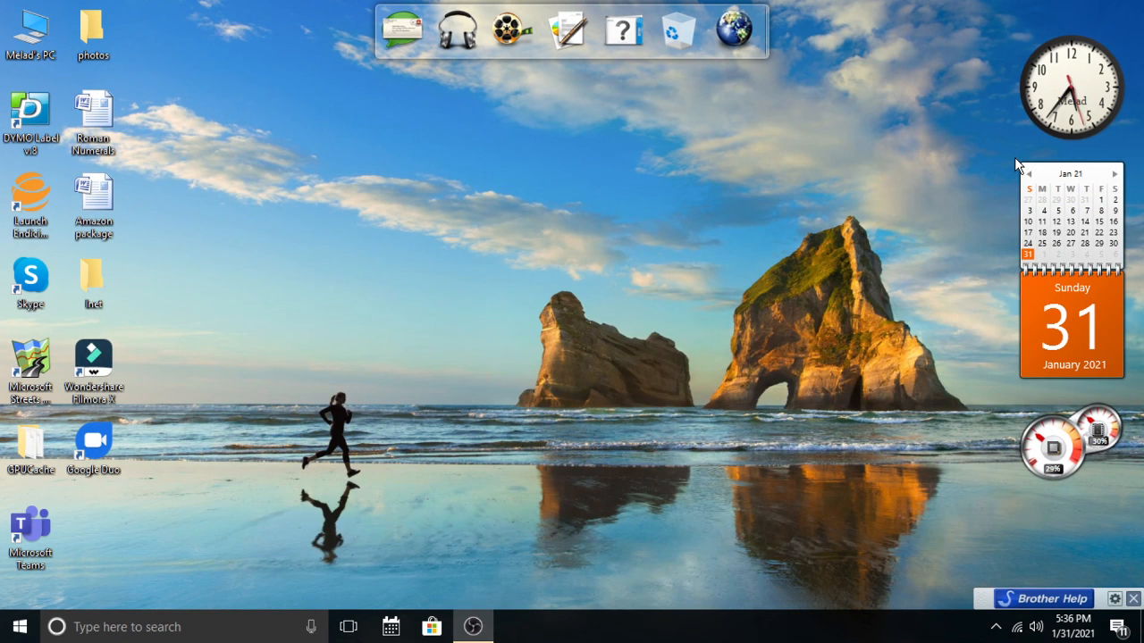